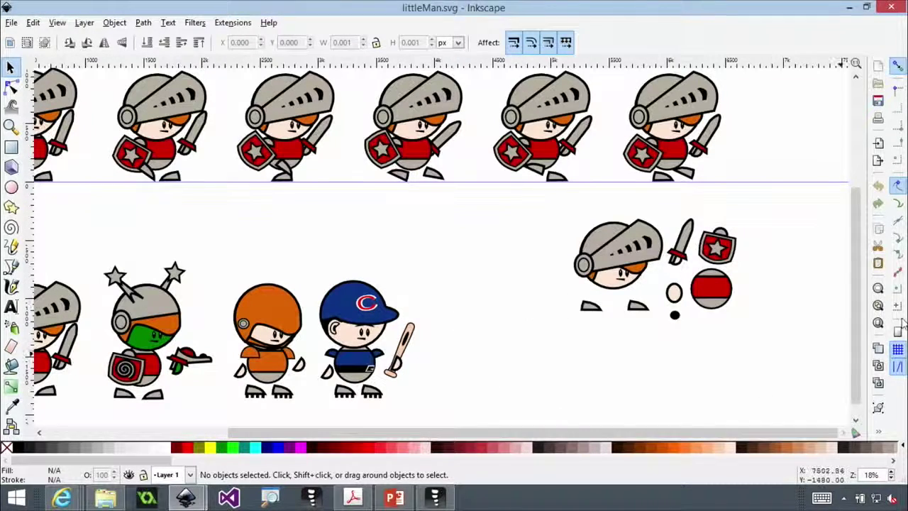
- Pull the third knight's head, body and foot apart in the walking row
scroll(858, 310, "up", 2)
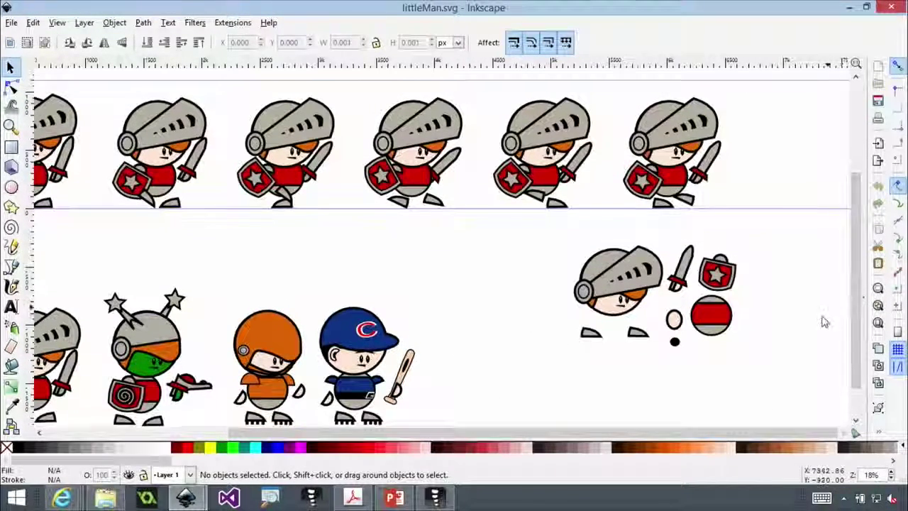
scroll(774, 313, "up", 1, "ctrl")
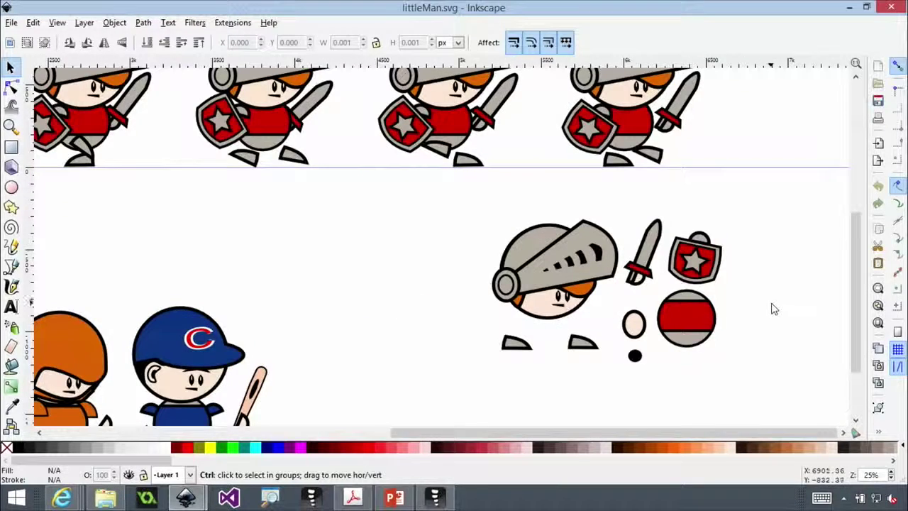
scroll(773, 310, "up", 1, "ctrl")
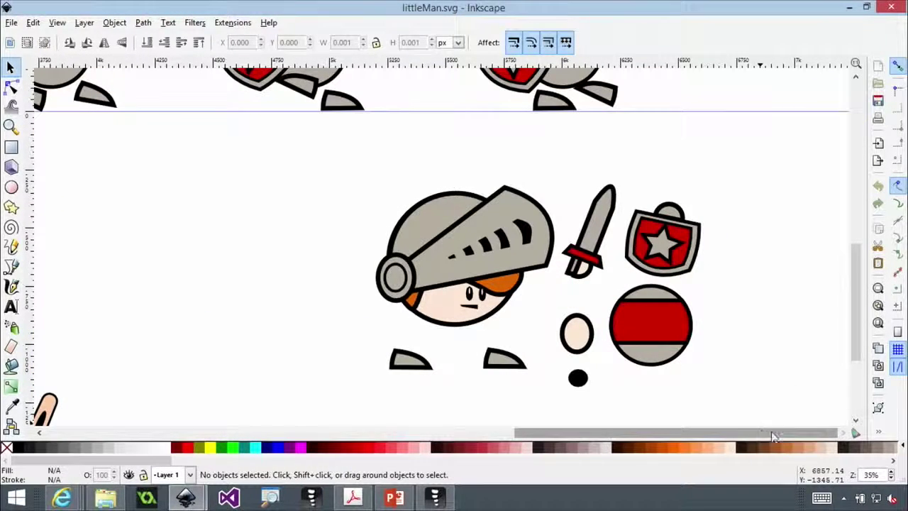
left_click_drag(855, 323, 852, 327)
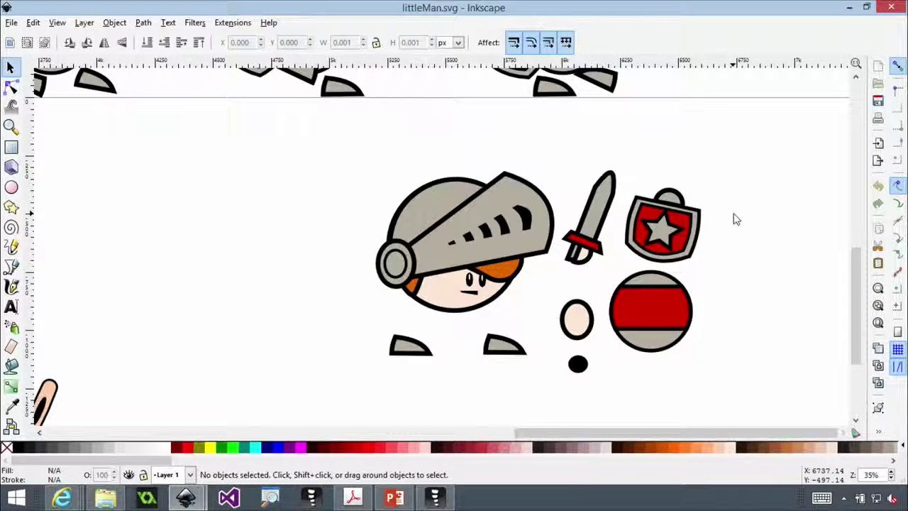
left_click_drag(857, 266, 860, 176)
scroll(708, 190, "down", 2)
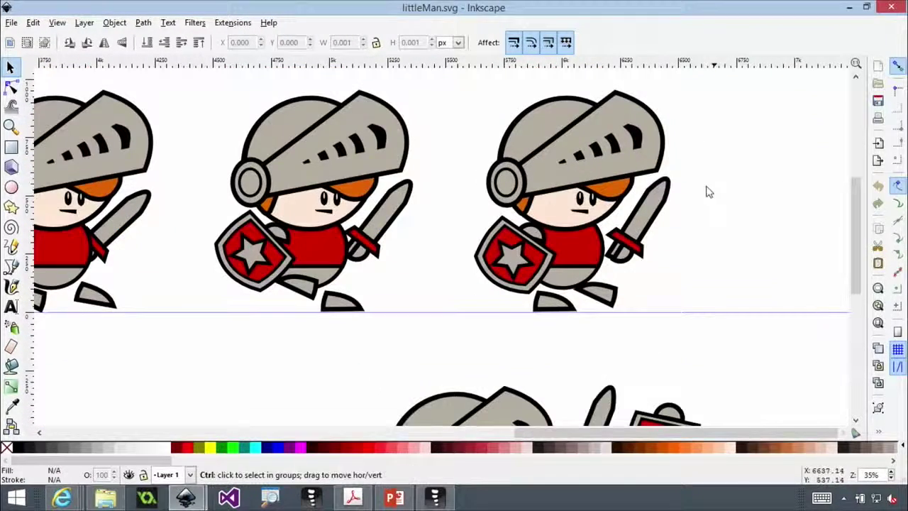
left_click(594, 189)
left_click_drag(594, 183, 720, 192)
left_click_drag(568, 256, 707, 326)
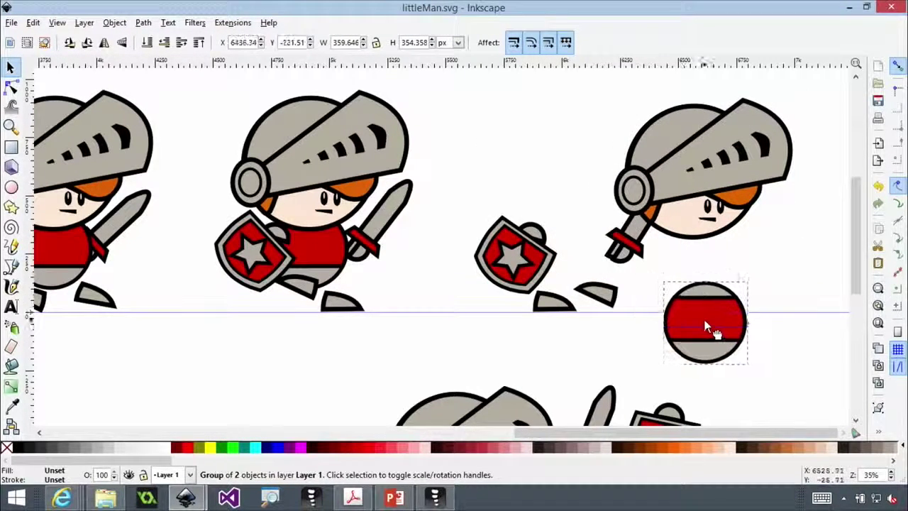
left_click(707, 327)
left_click_drag(605, 298, 596, 324)
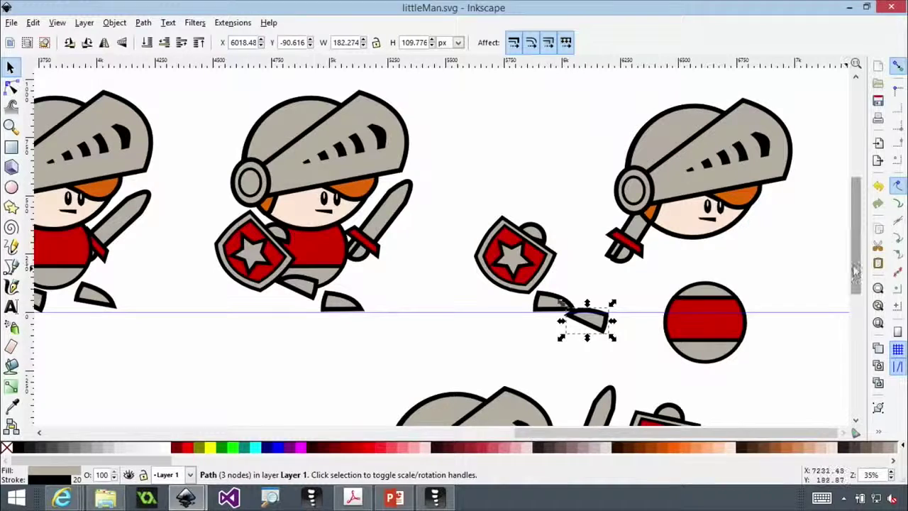
left_click_drag(855, 269, 855, 341)
- Select the eight separated parts, then the head, sword, shield and body ball individually; minimize littleMan
left_click(378, 144)
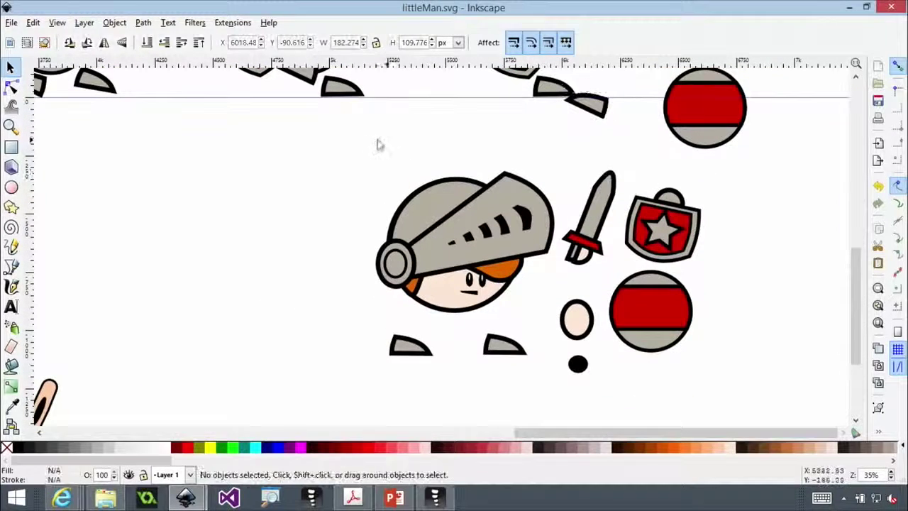
left_click_drag(320, 142, 738, 413)
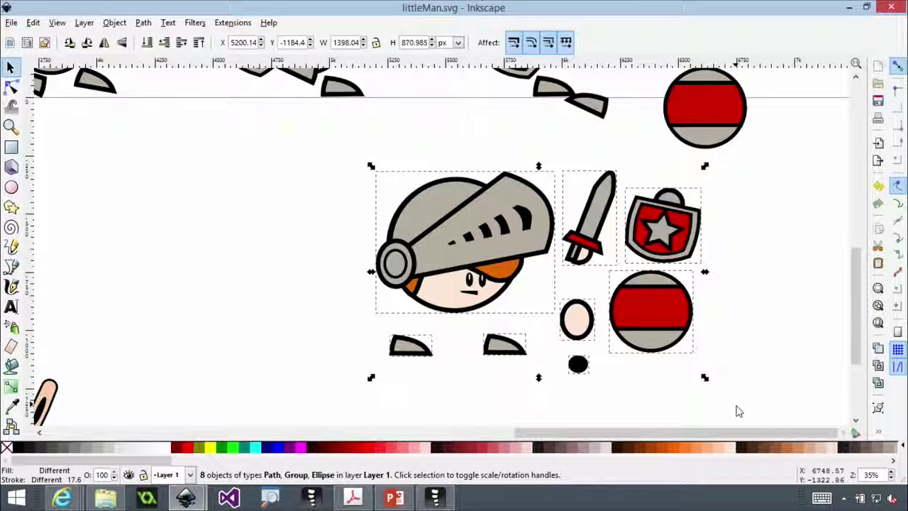
left_click(773, 319)
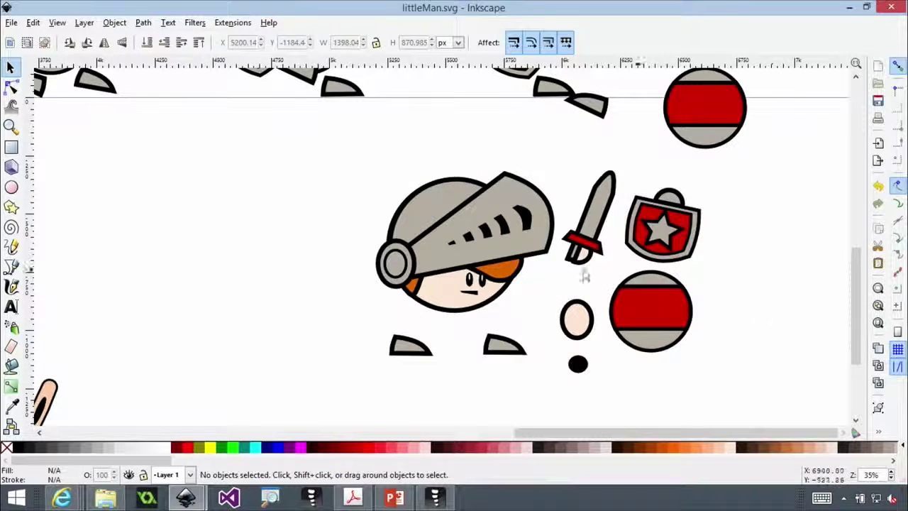
left_click(444, 216)
left_click(595, 211)
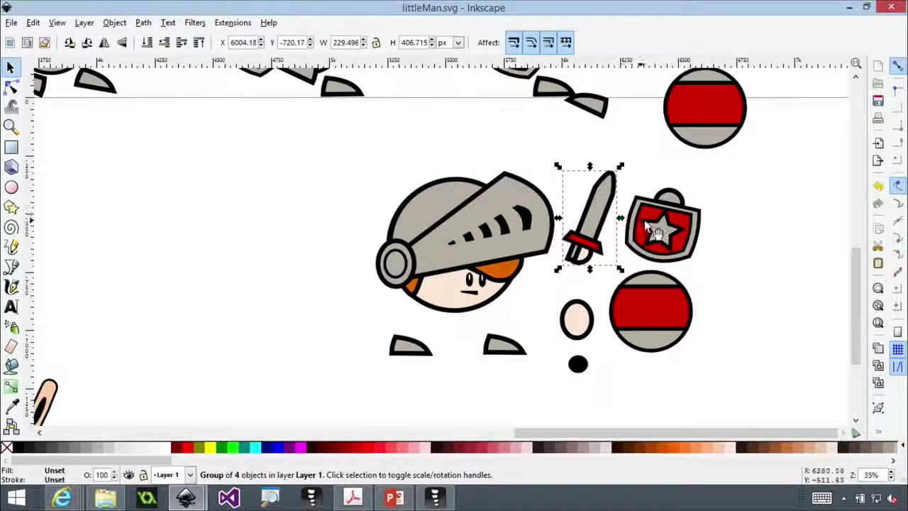
left_click(653, 230)
left_click(665, 307)
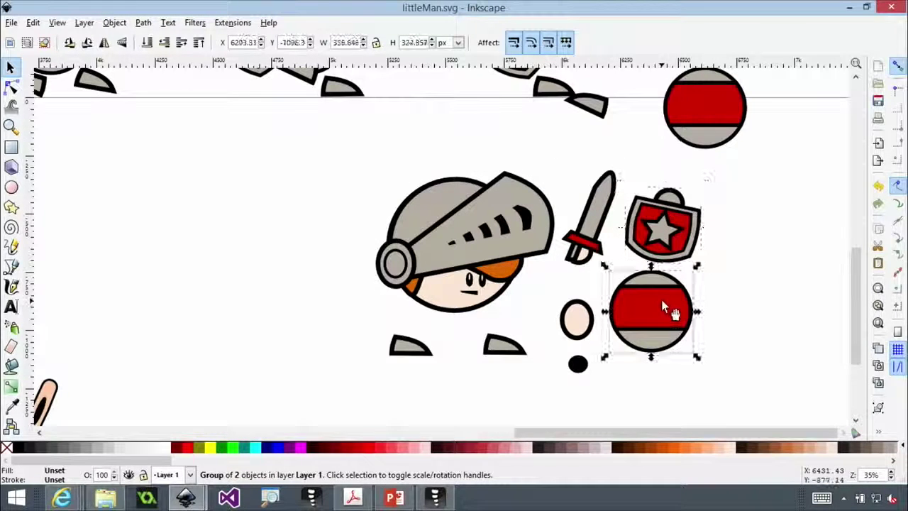
left_click(820, 222)
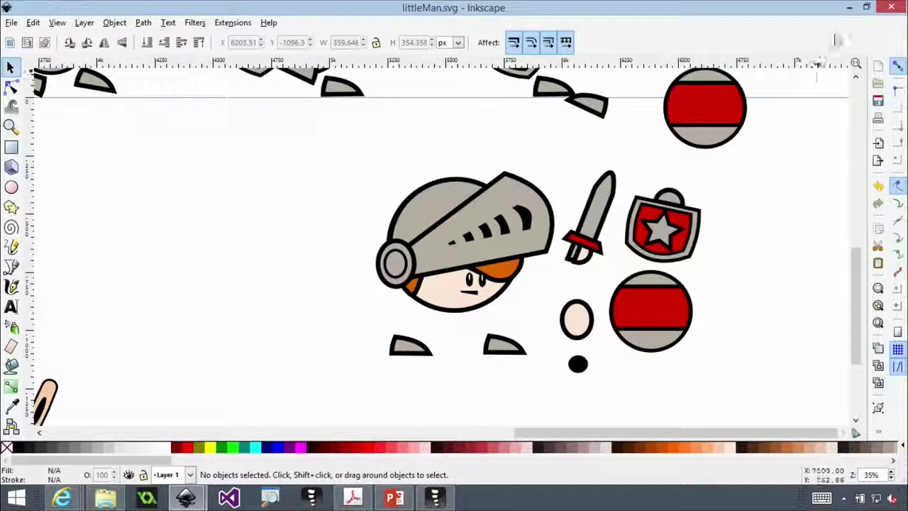
left_click(851, 7)
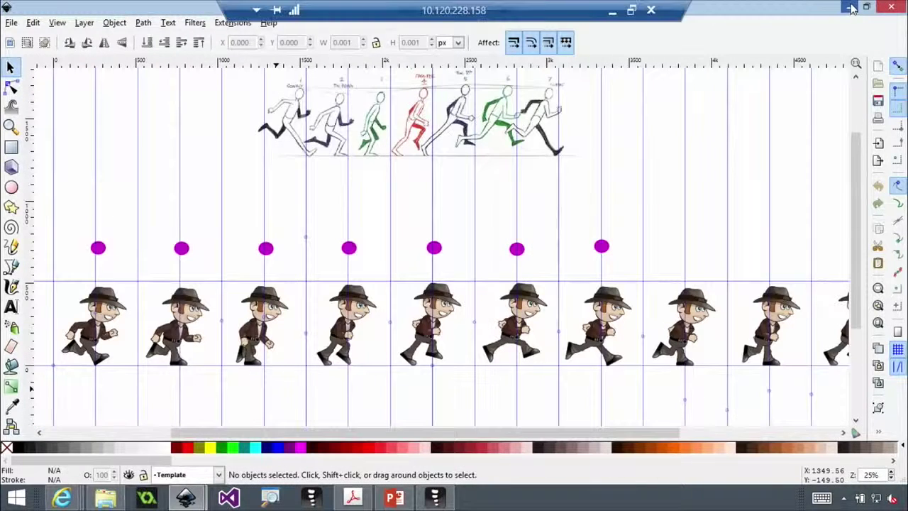
- Minimize the run-cycle drawing and bring up Spine maximized with its empty Untitled project
left_click(851, 8)
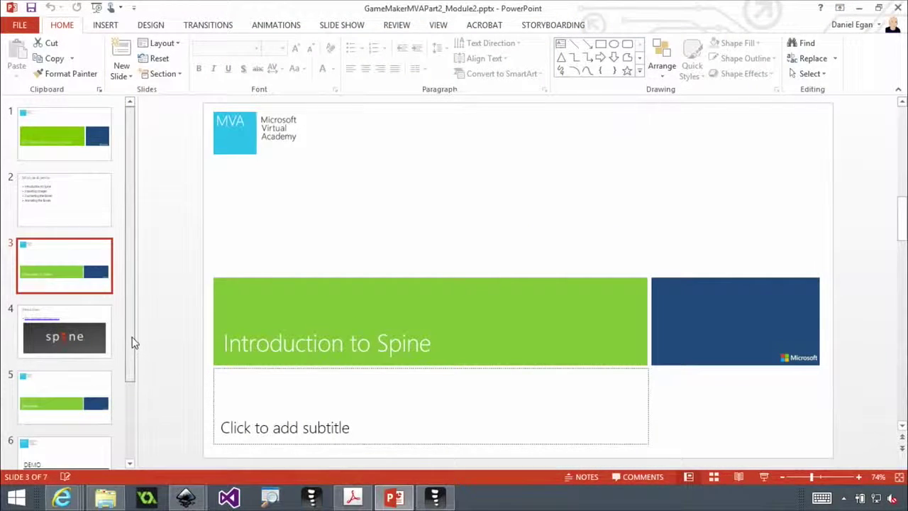
left_click(436, 499)
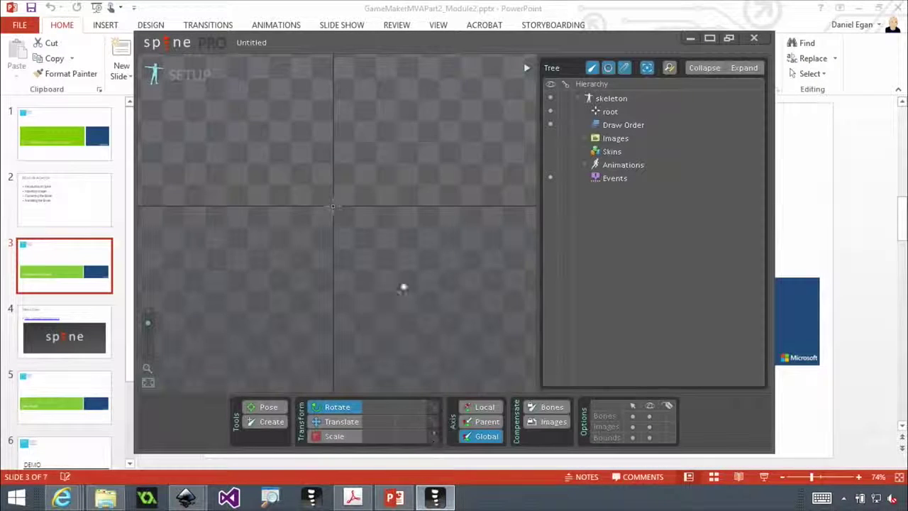
left_click(727, 38)
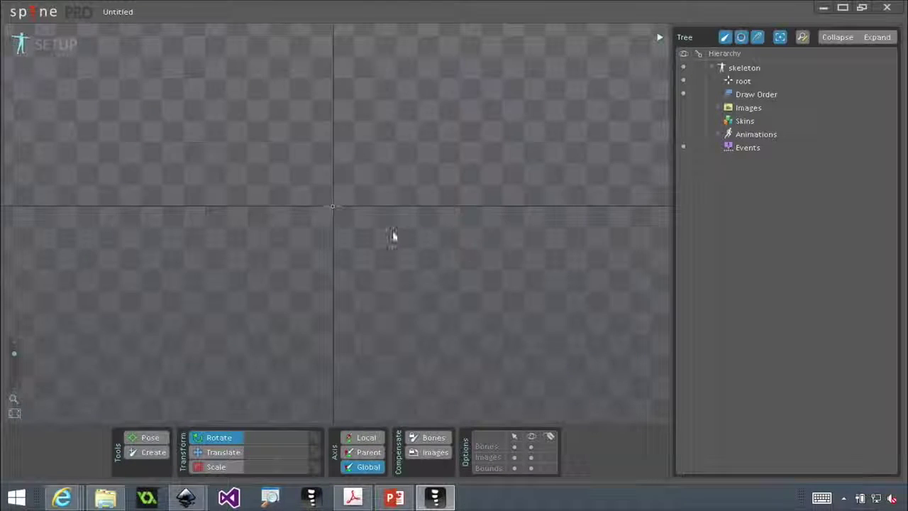
left_click_drag(371, 212, 390, 270)
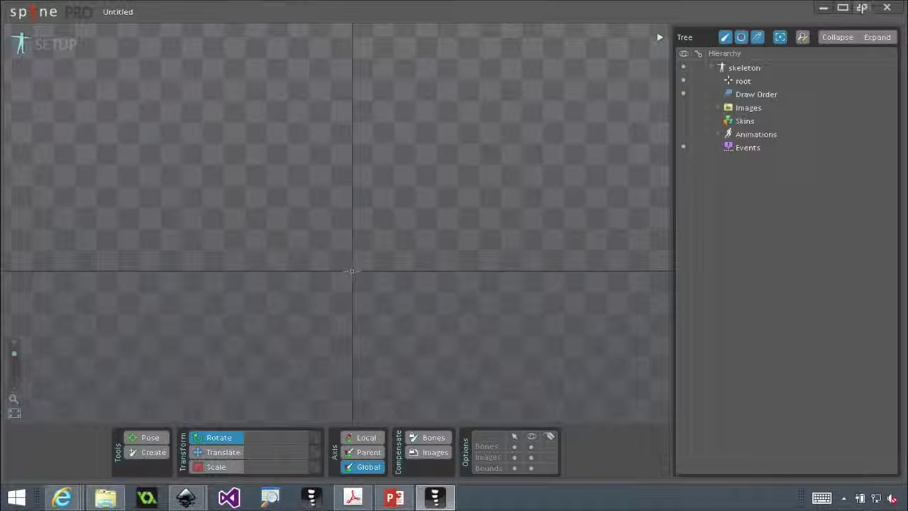
left_click(741, 108)
- Expand Images in the Tree and reselect it to show its Path, Browse and Refresh settings
left_click(721, 107)
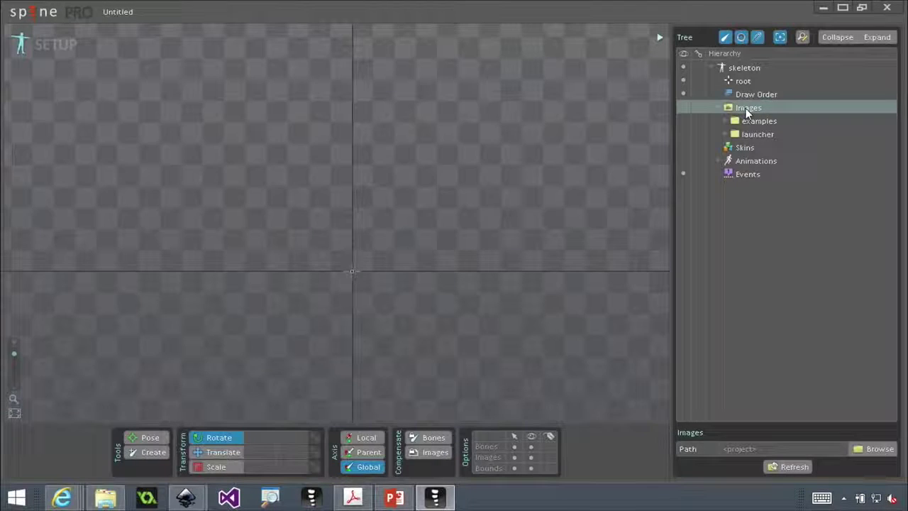
left_click(748, 111)
left_click(747, 110)
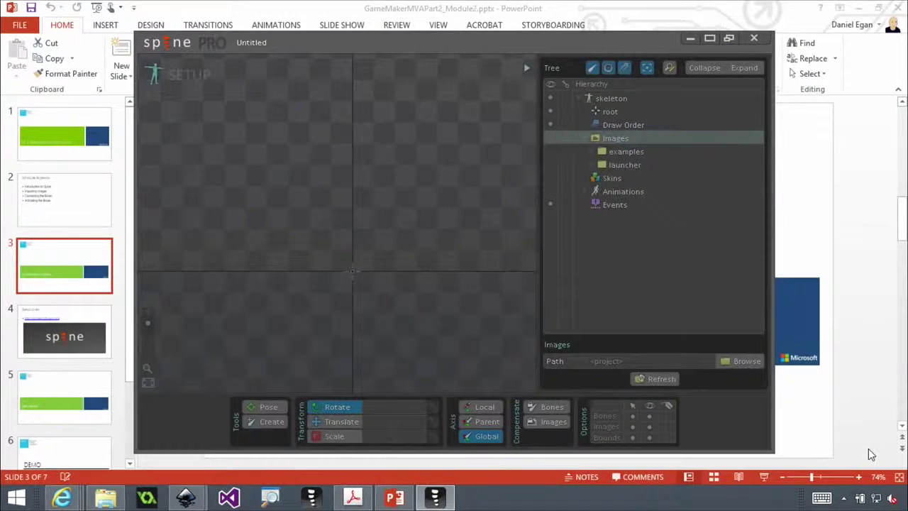
- Set the images path to the CubBones folder by pasting its path into the folder picker
left_click(873, 449)
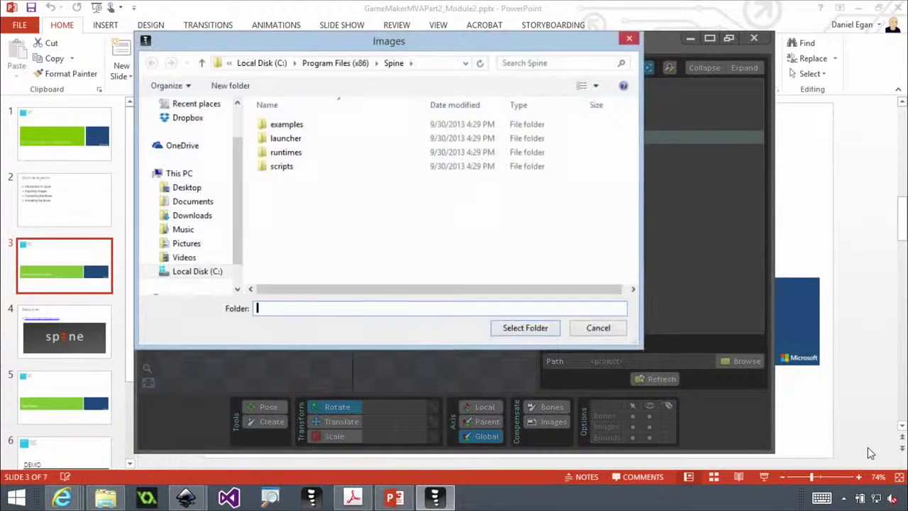
left_click(105, 499)
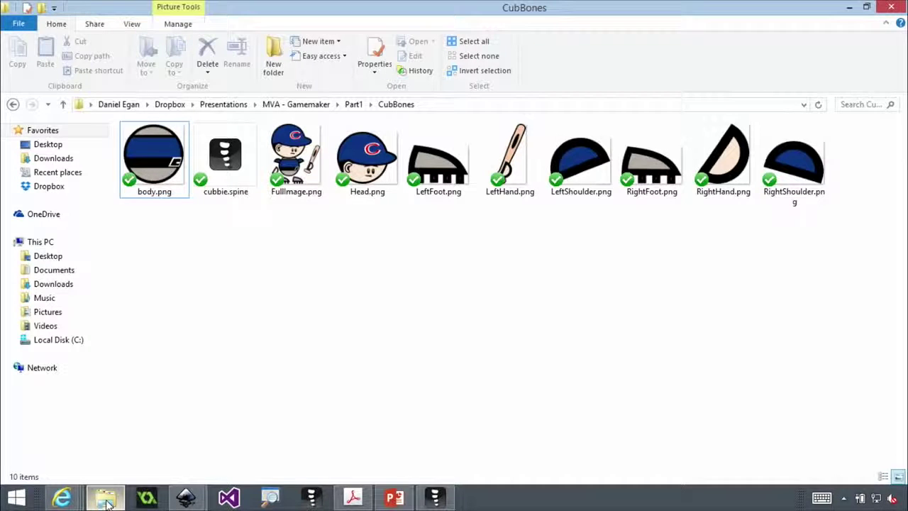
mouse_move(379, 7)
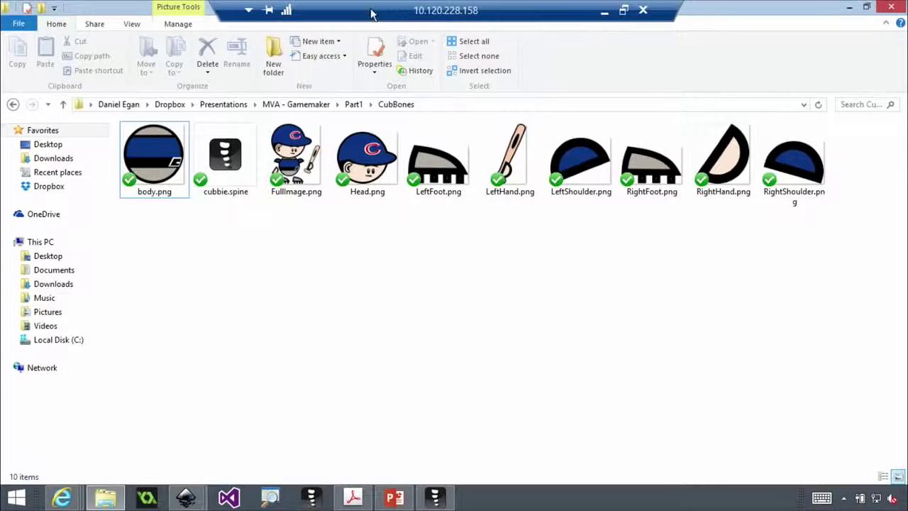
left_click_drag(126, 14, 331, 261)
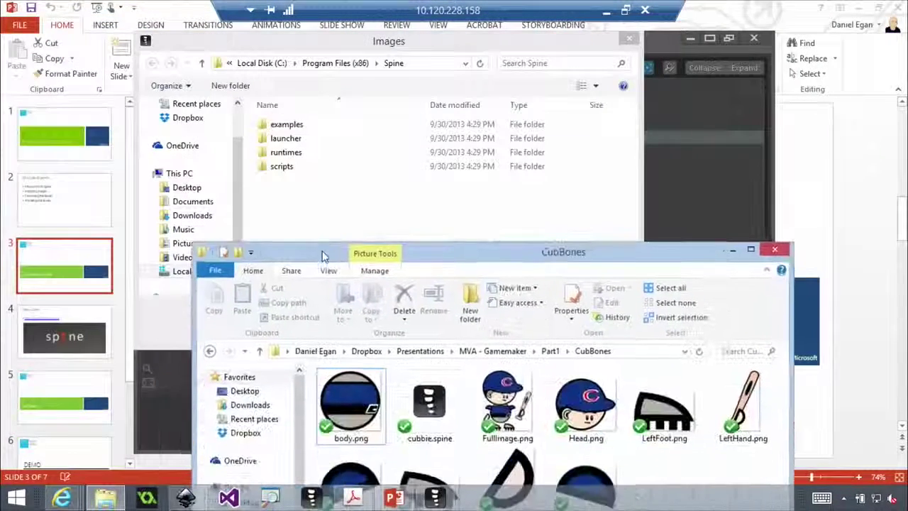
left_click(627, 350)
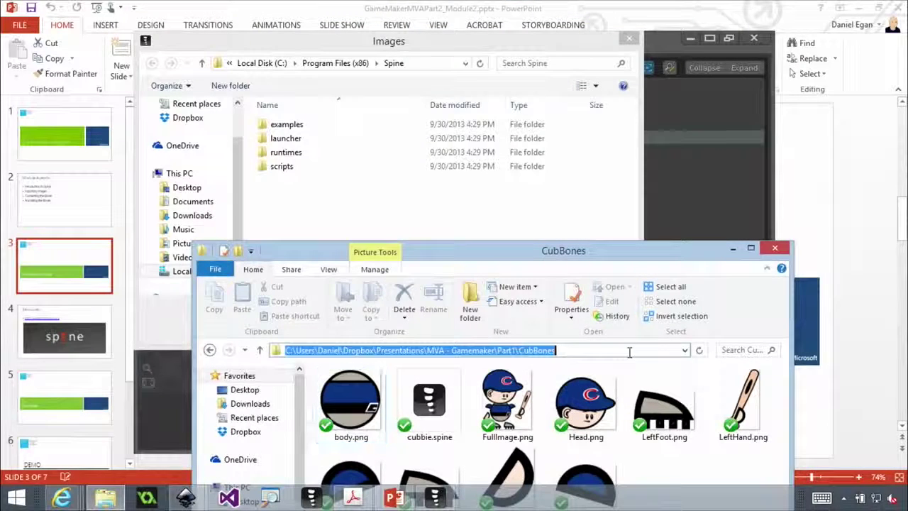
left_click(430, 64)
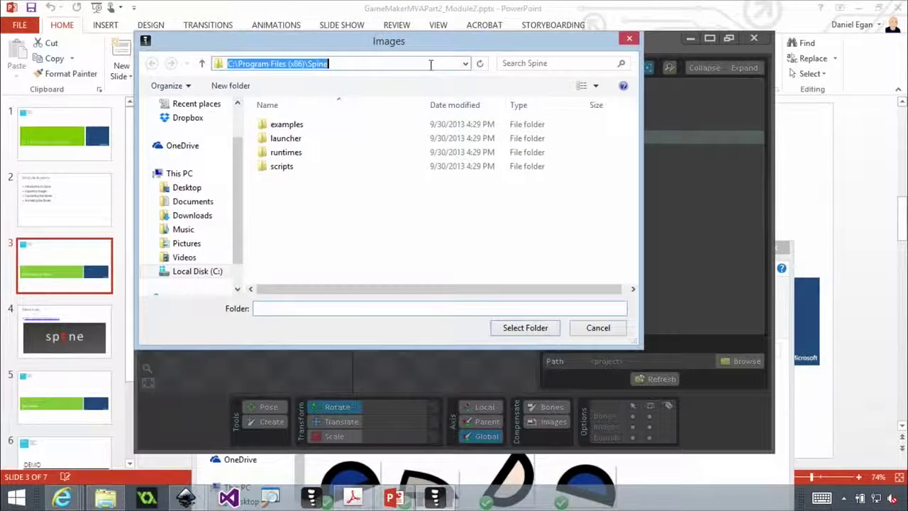
key("ctrl+v")
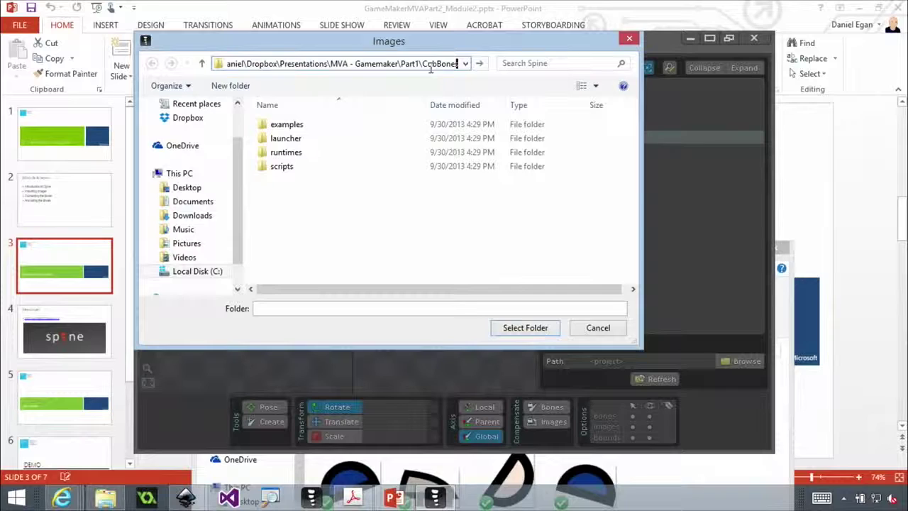
key("Return")
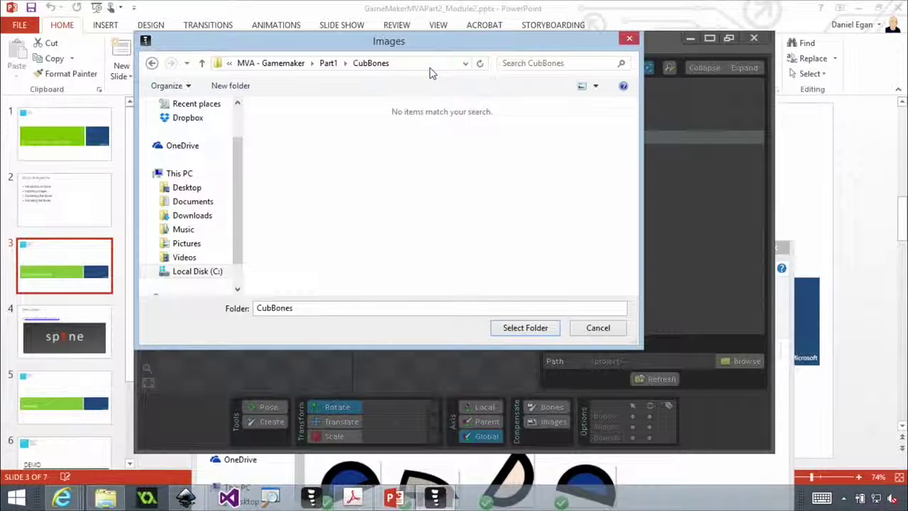
left_click(523, 328)
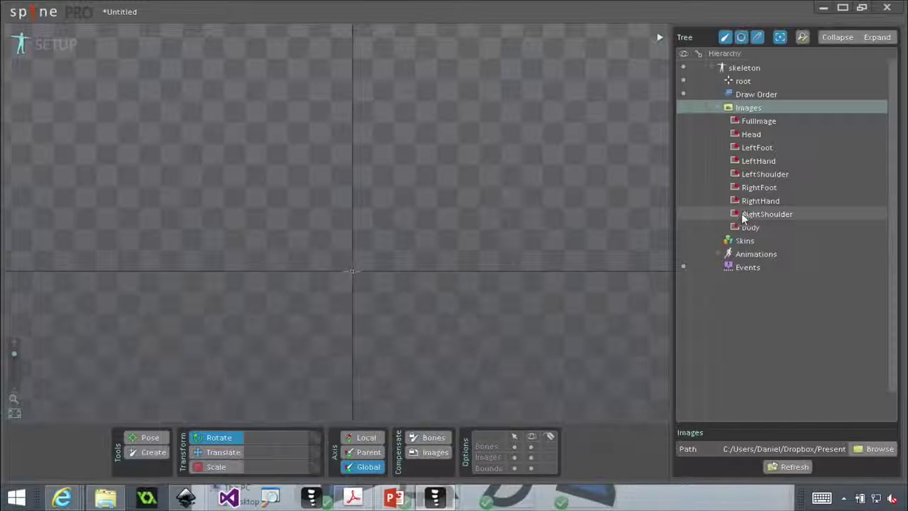
- Preview the FullImage batter picture from the CubBones images
mouse_move(736, 213)
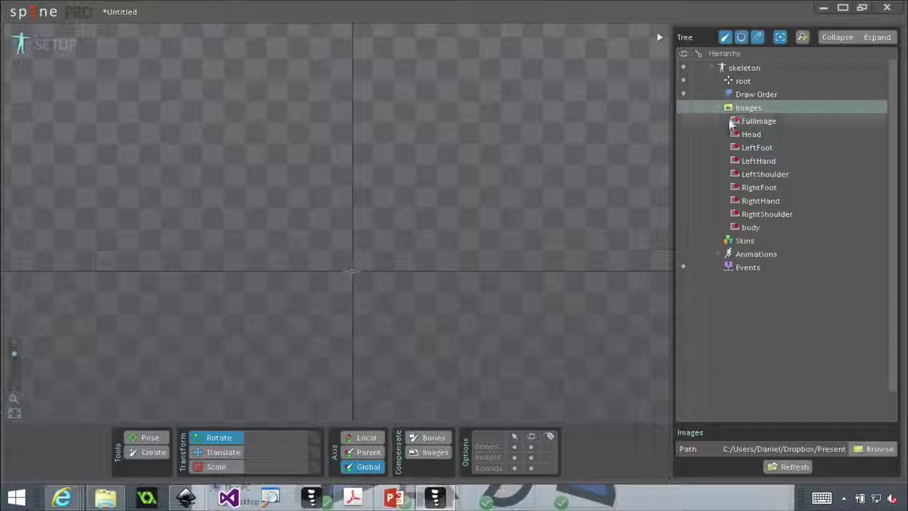
left_click(745, 122)
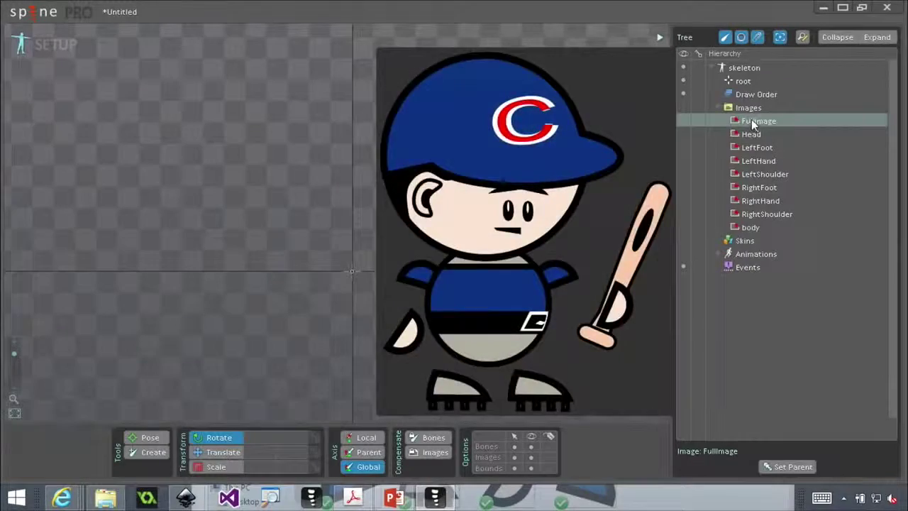
- Drop FullImage into the scene, reset its rotation to 0, and move it up onto the origin
left_click_drag(752, 119, 472, 141)
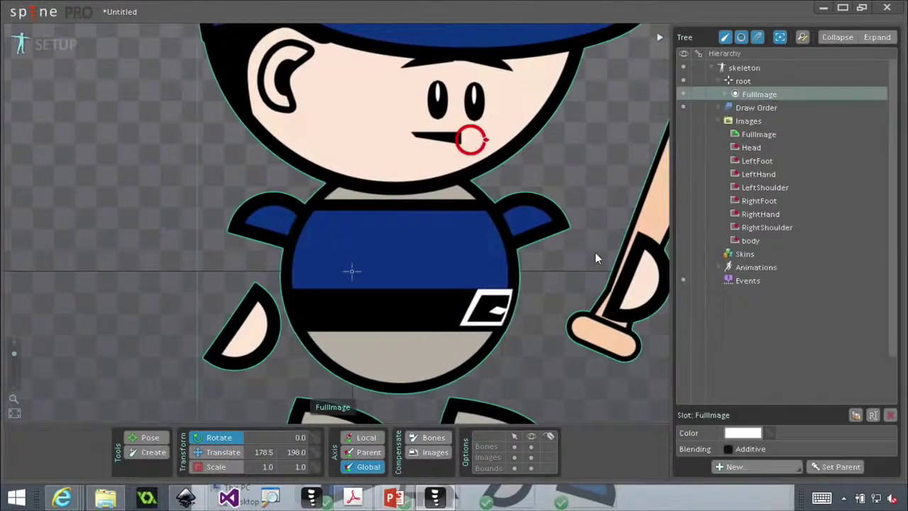
scroll(574, 248, "down", 3)
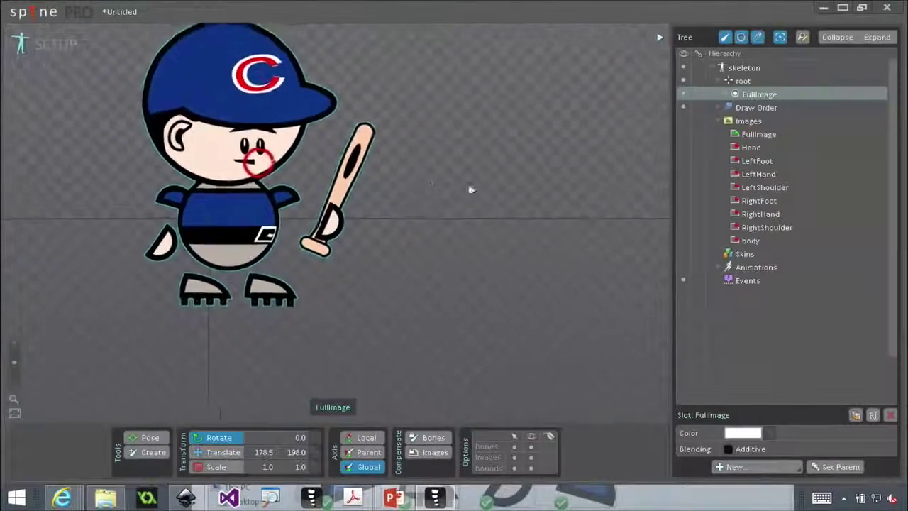
left_click_drag(434, 186, 563, 226)
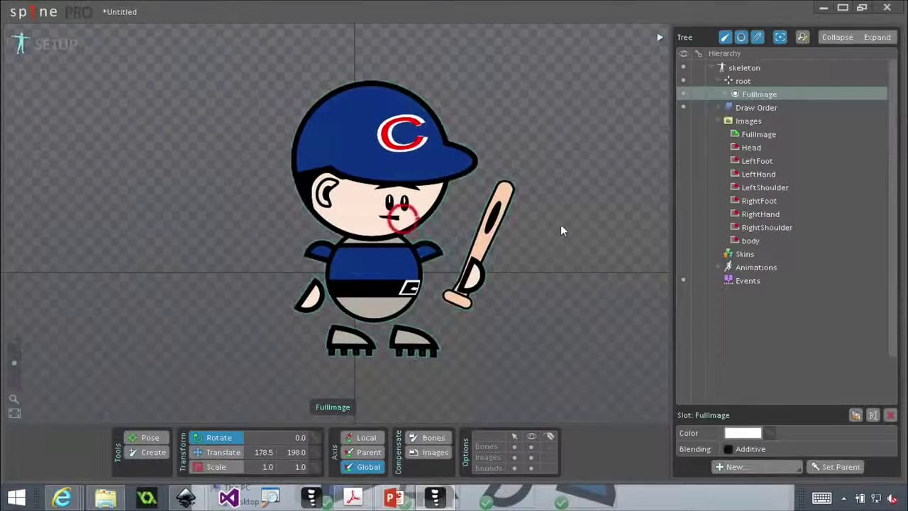
scroll(561, 226, "down", 2)
left_click_drag(558, 239, 619, 268)
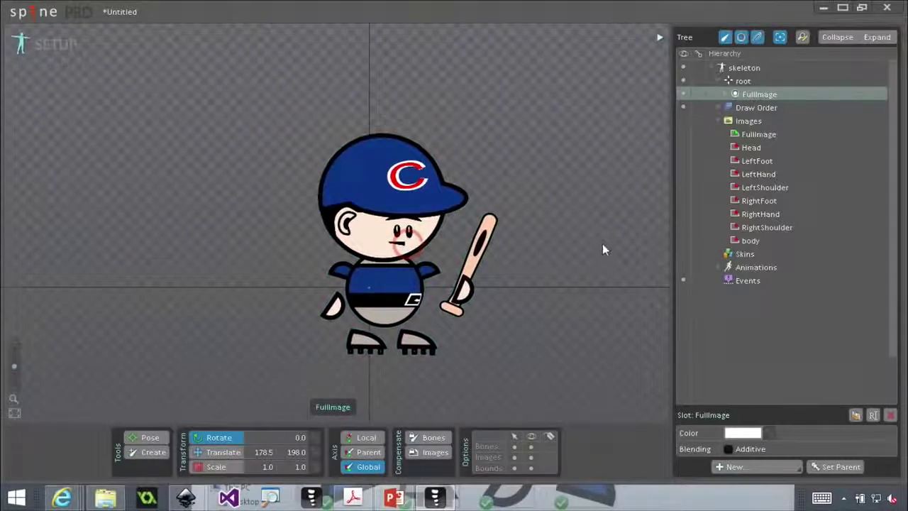
mouse_move(392, 300)
left_mouse_down()
mouse_move(381, 267)
mouse_move(392, 299)
left_mouse_up()
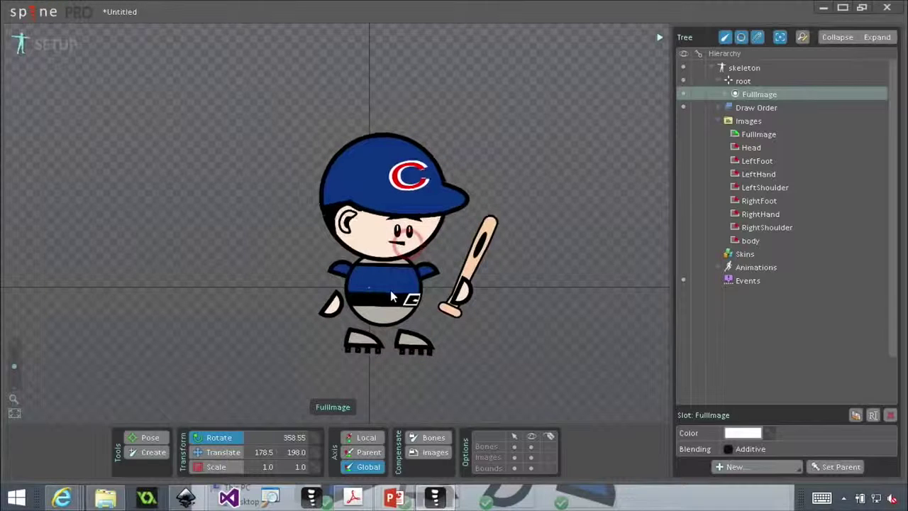
left_click(221, 437)
left_click(221, 452)
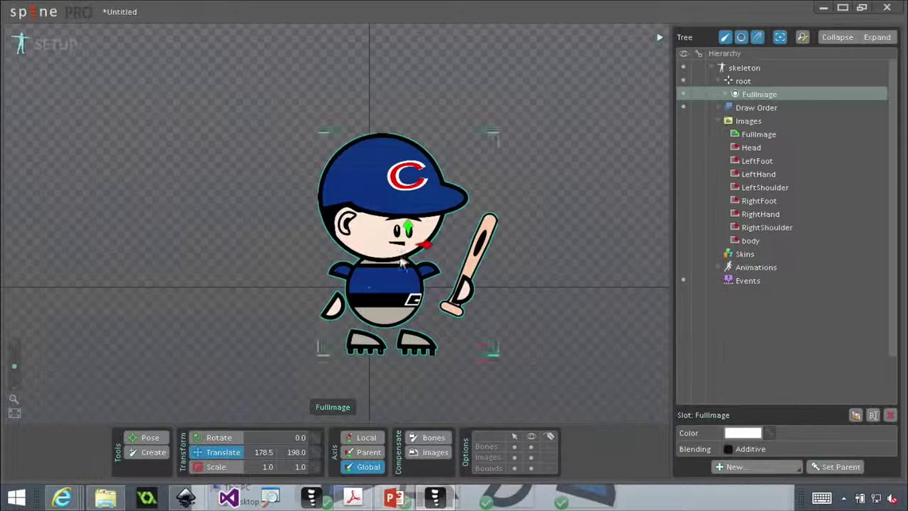
left_click_drag(408, 244, 392, 182)
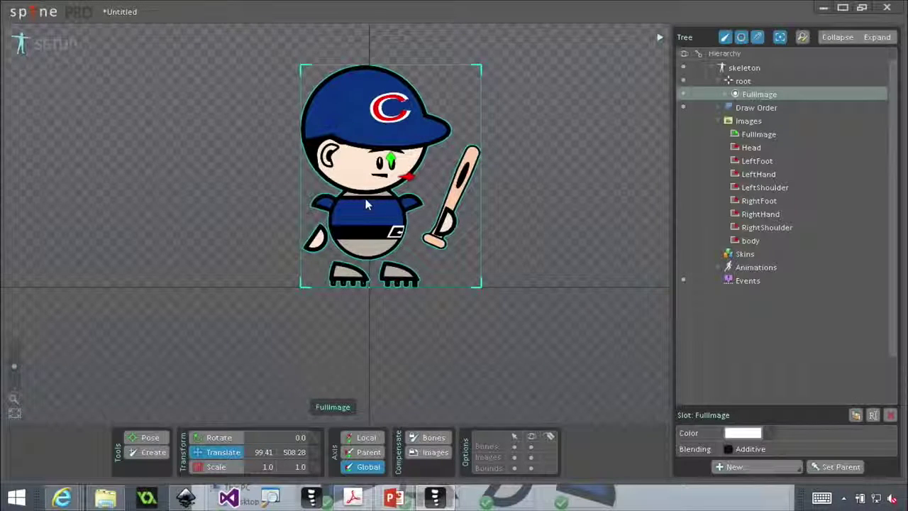
left_click_drag(388, 183, 388, 177)
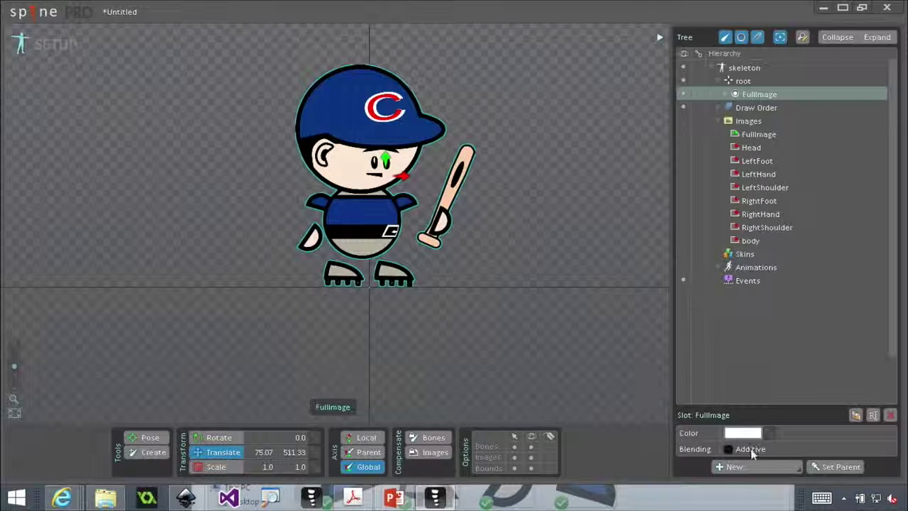
- Select the FullImage attachment, turn on Background, and open its region color settings
left_click(369, 205)
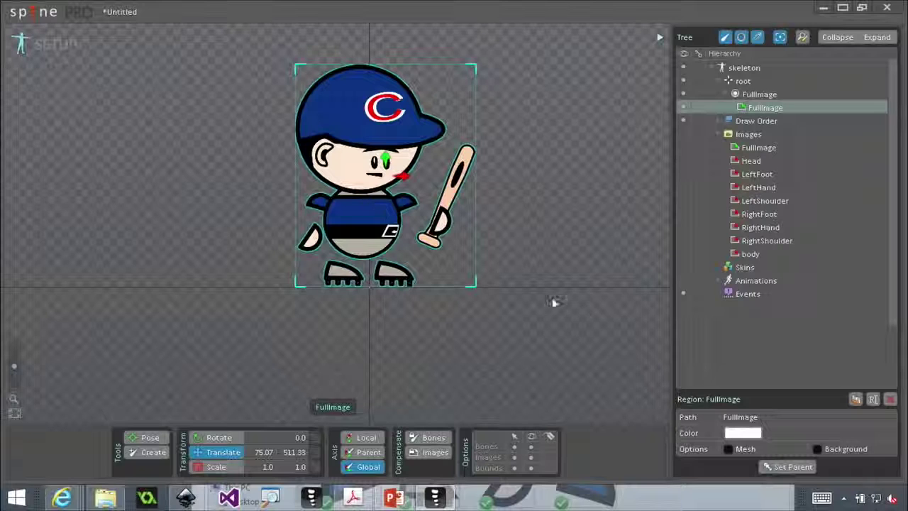
left_click(818, 449)
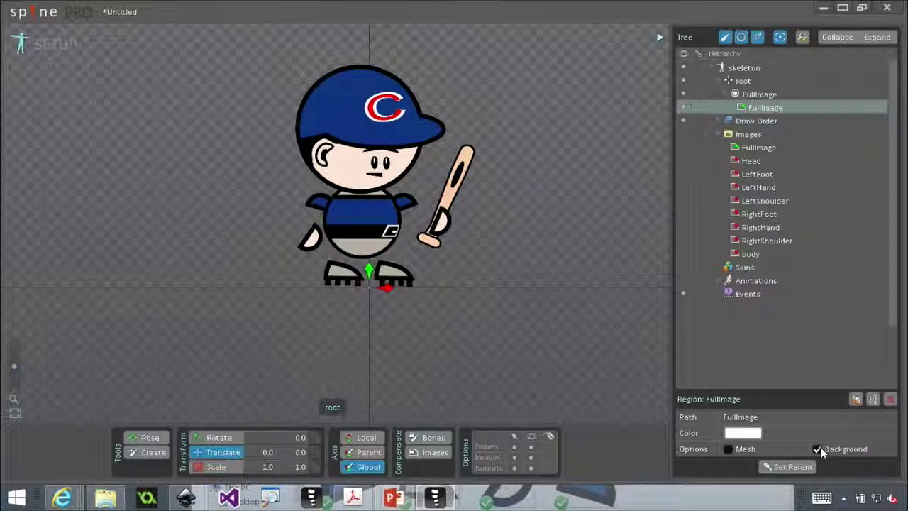
left_click(745, 433)
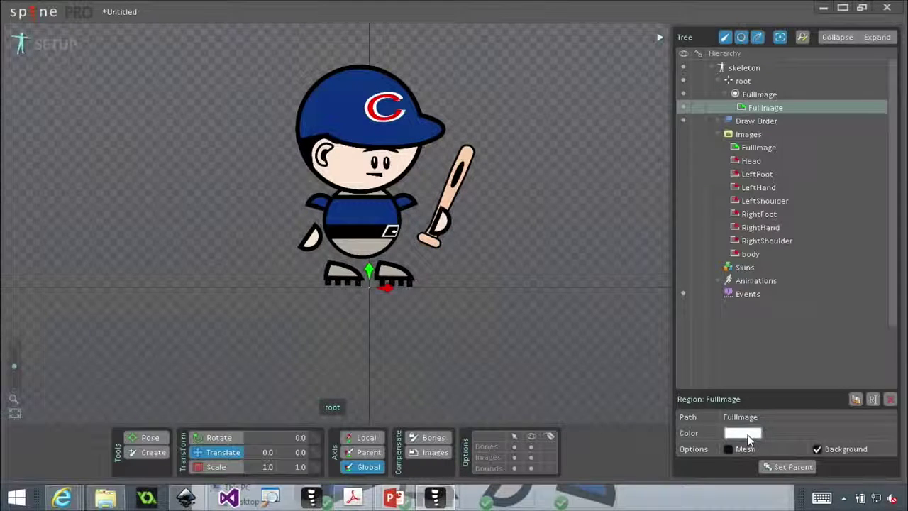
- Tint FullImage red (FF575C) with alpha 97 and recentre the view on it
left_click_drag(431, 242, 426, 165)
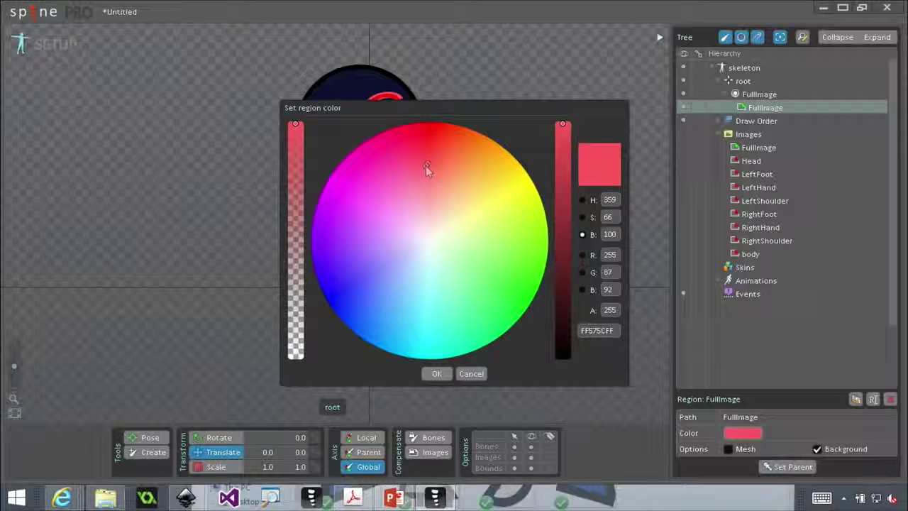
left_click(295, 270)
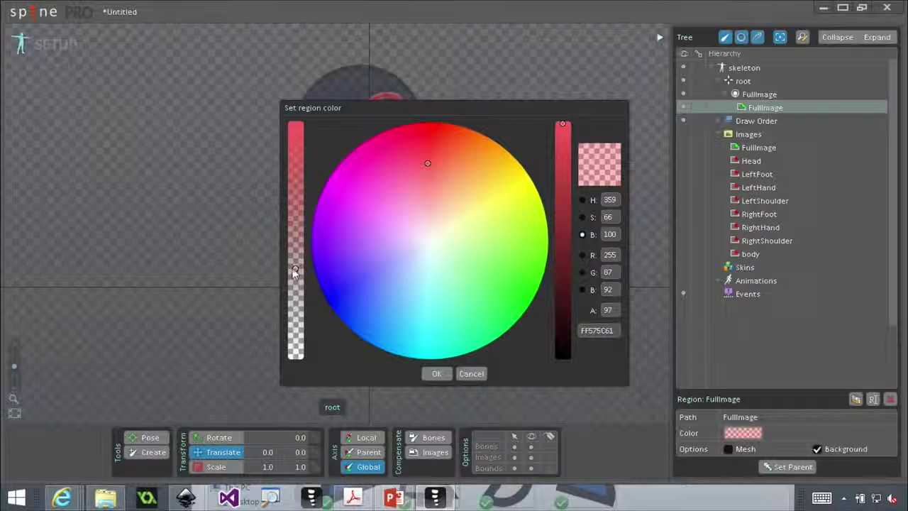
left_click(437, 375)
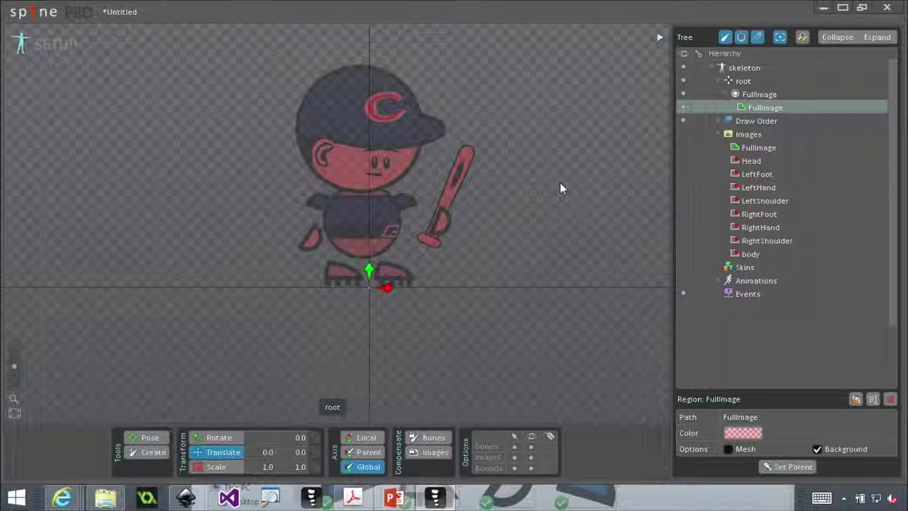
mouse_move(561, 186)
left_mouse_down()
mouse_move(526, 169)
mouse_move(551, 195)
mouse_move(554, 172)
left_mouse_up()
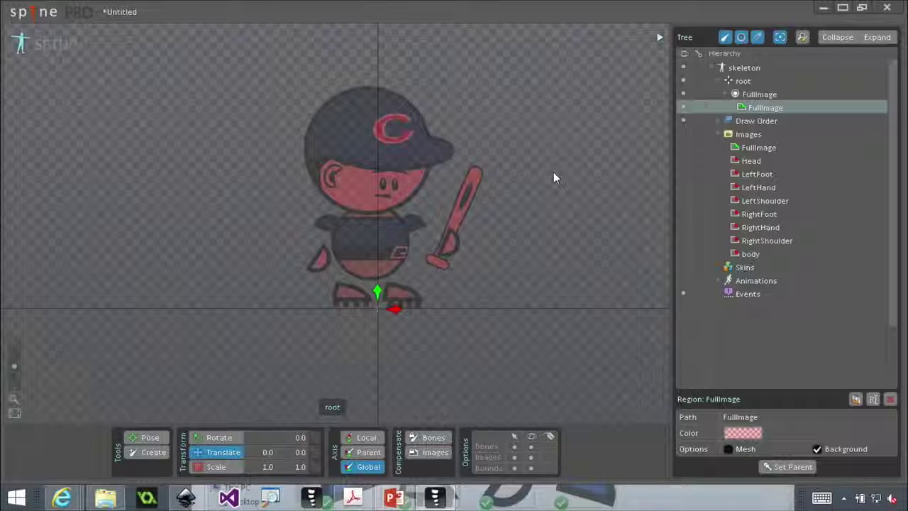
scroll(556, 170, "up", 1)
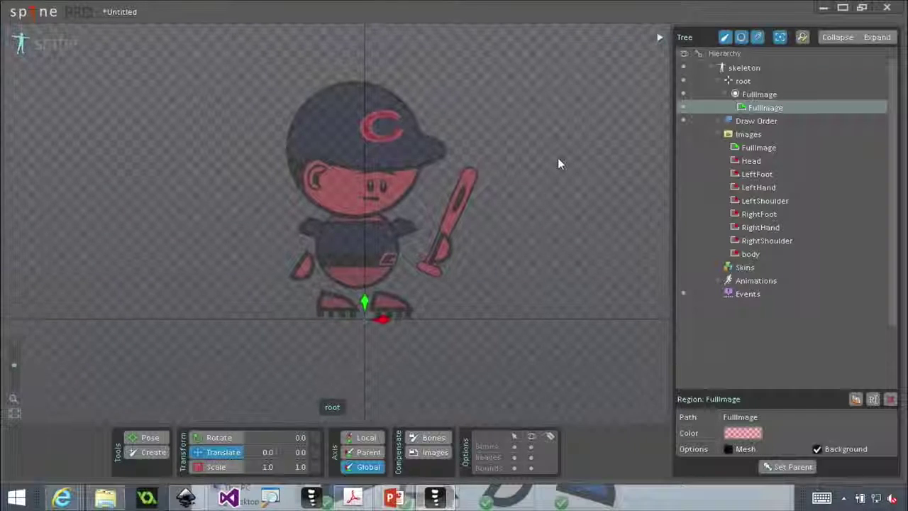
left_click_drag(539, 169, 559, 178)
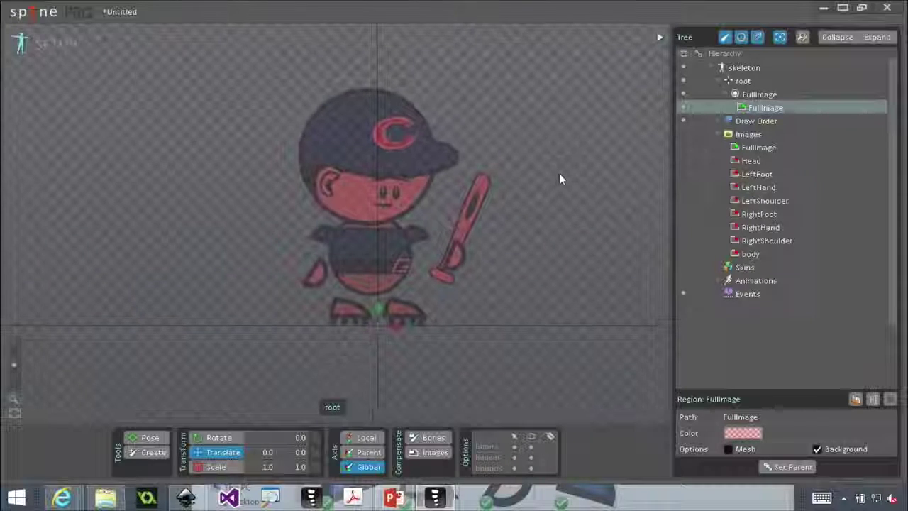
- Create a bone at the character's belly, zoom in, and drag a bone chain up the torso
left_click(148, 455)
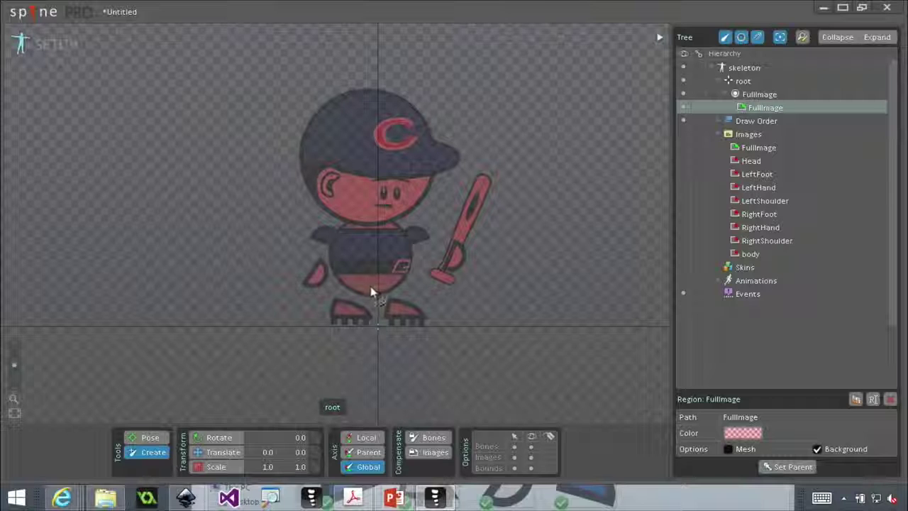
left_click(371, 278)
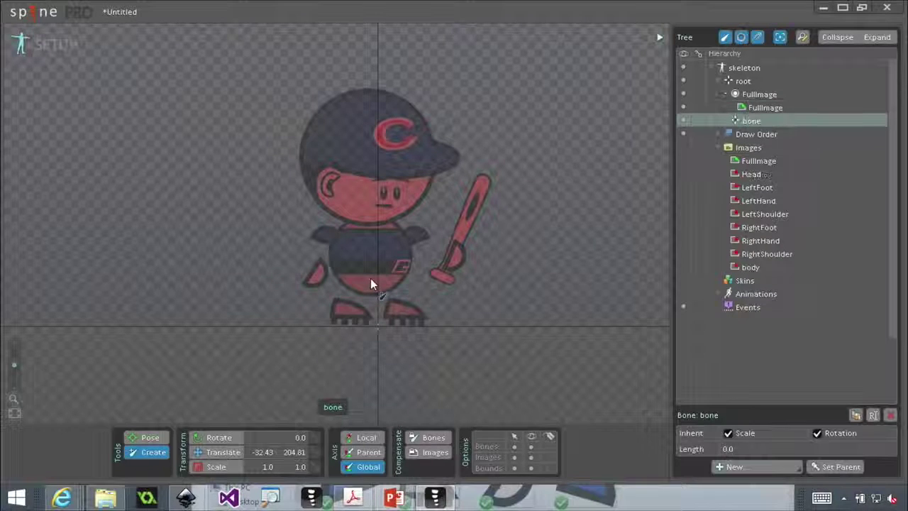
scroll(425, 294, "up", 3)
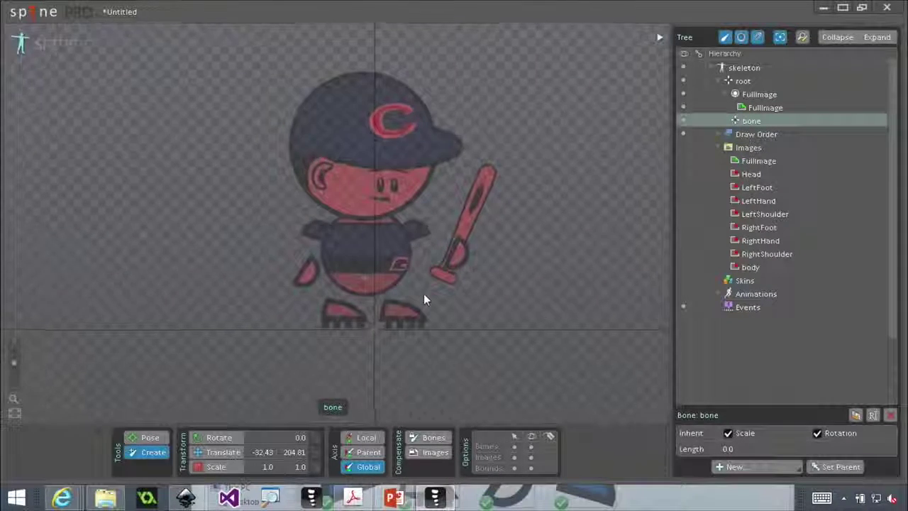
scroll(420, 297, "up", 2)
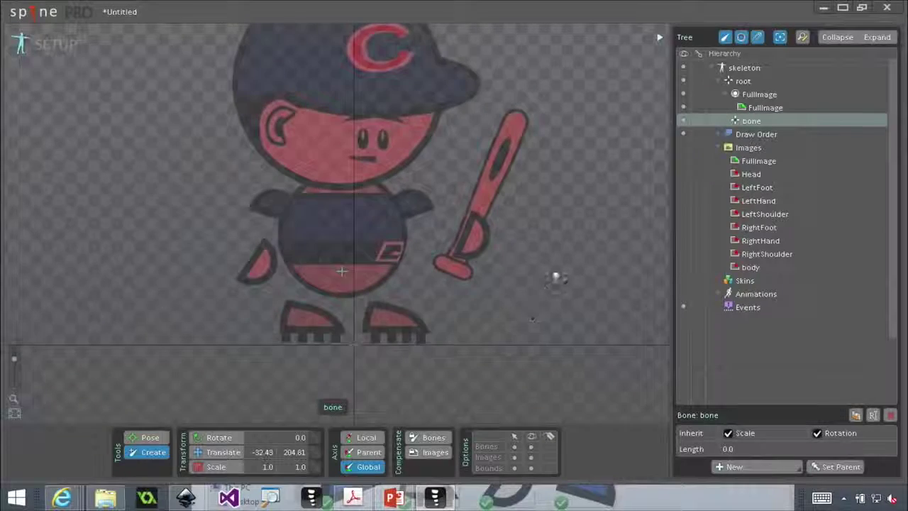
scroll(571, 284, "up", 2)
left_click_drag(595, 290, 614, 285)
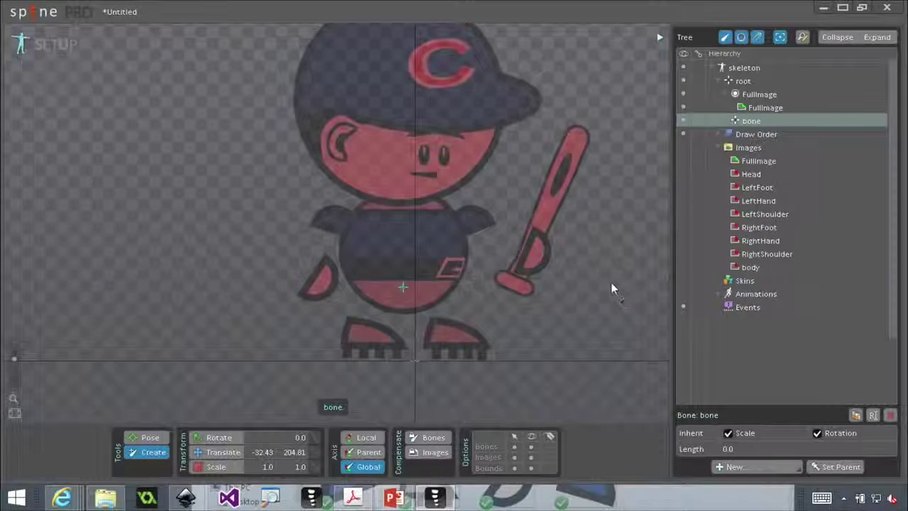
left_click_drag(604, 231, 594, 265)
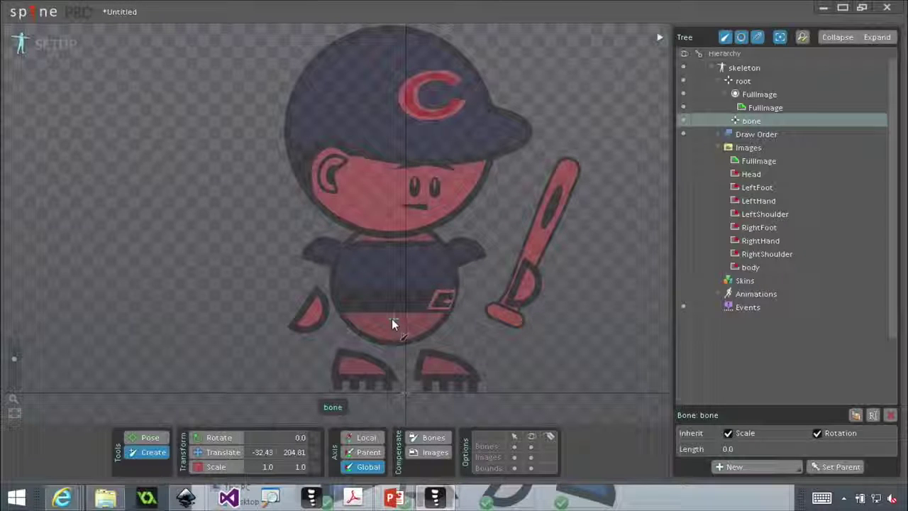
left_click_drag(394, 317, 396, 227)
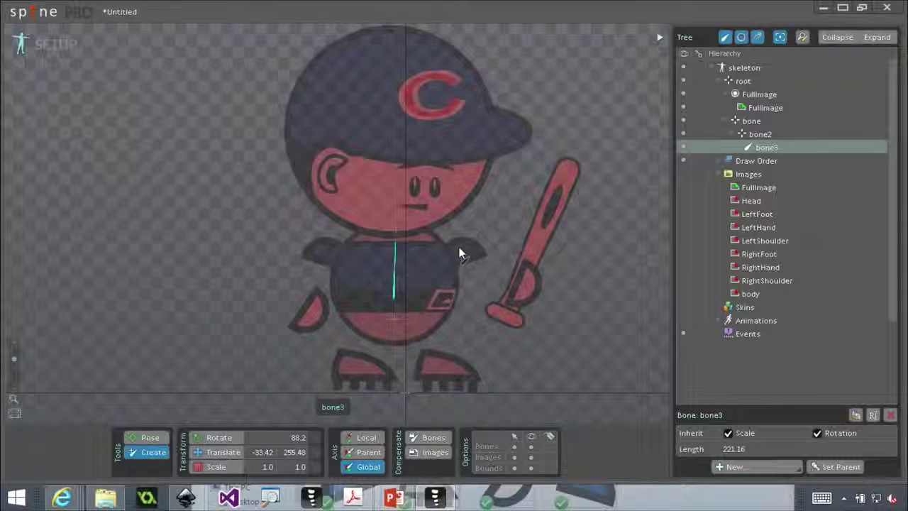
- Branch bones from bone3 down the right and left arms, then select the belly base bone
left_click_drag(462, 248, 519, 289)
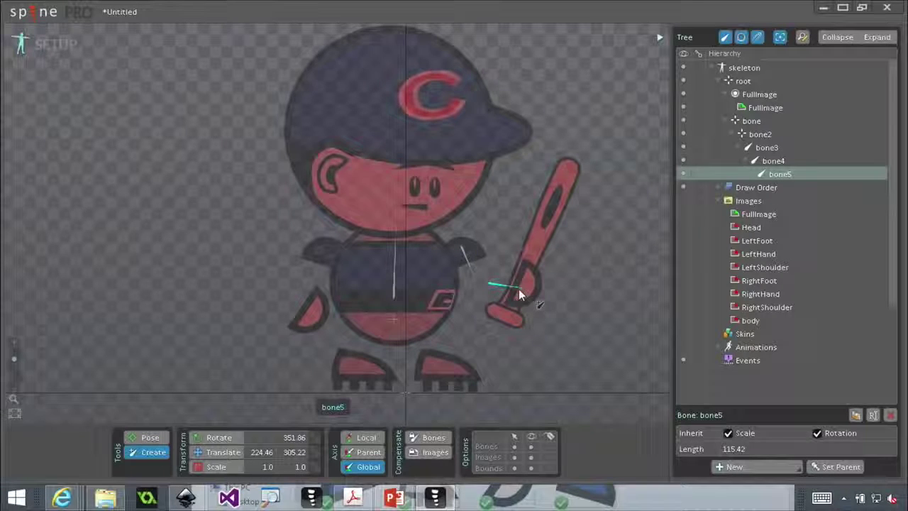
left_click(394, 255)
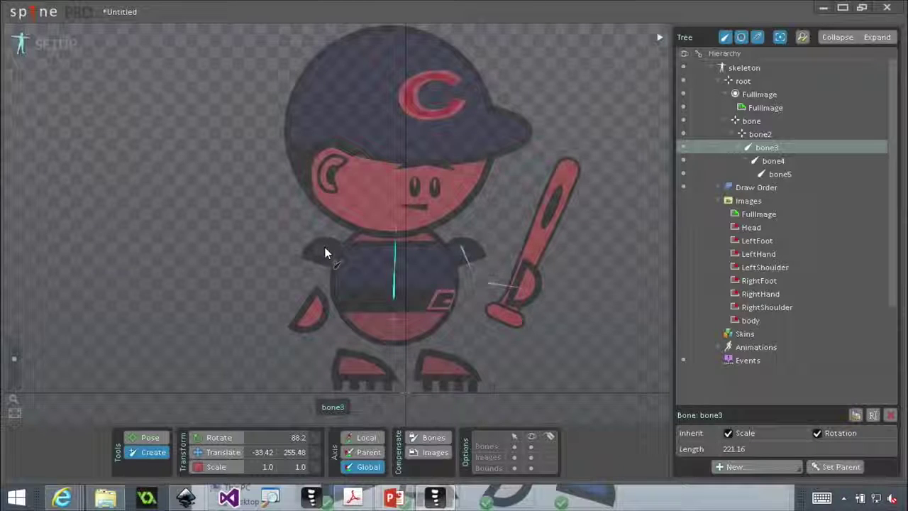
left_click_drag(317, 250, 311, 312)
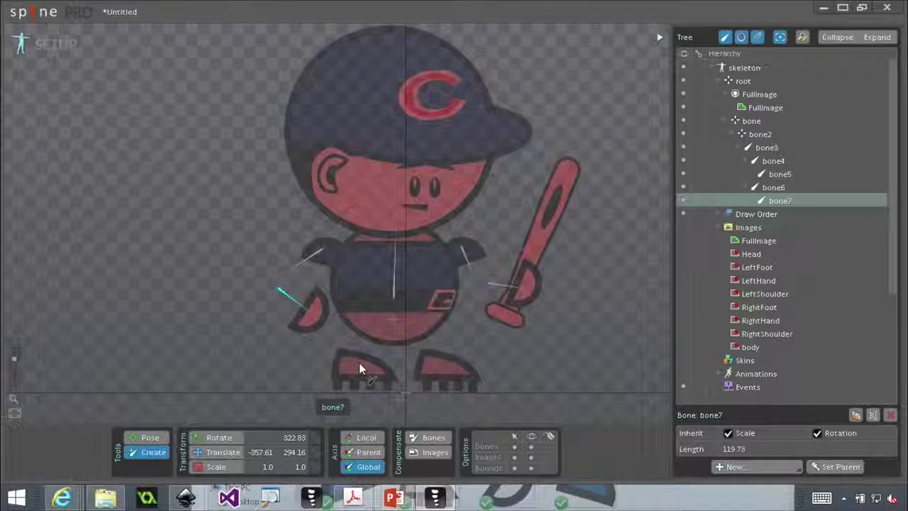
left_click(393, 319)
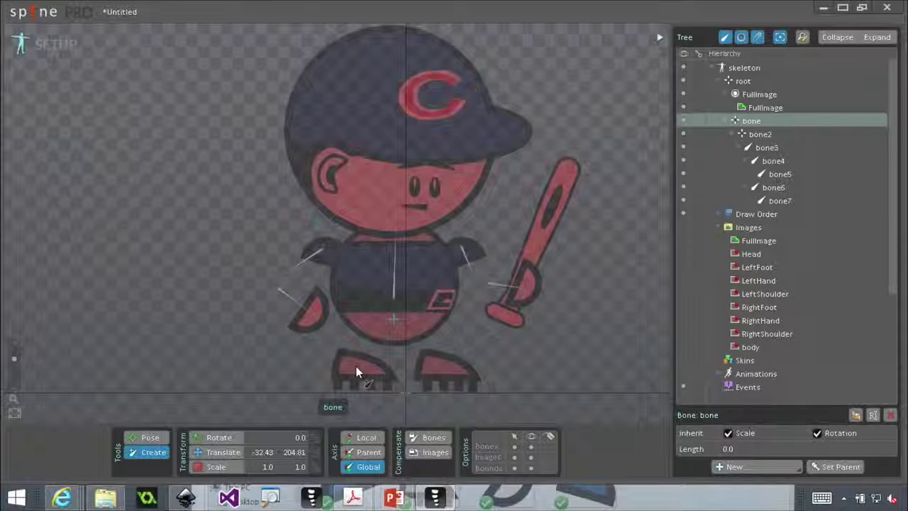
- Add bone8 and bone9 from the base bone down to the left and right feet
left_click(357, 372)
left_click(394, 319)
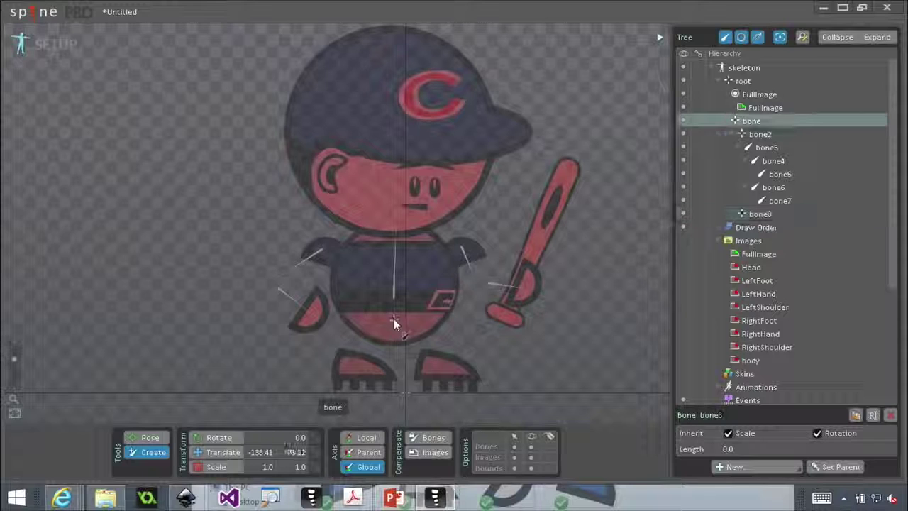
left_click(439, 366)
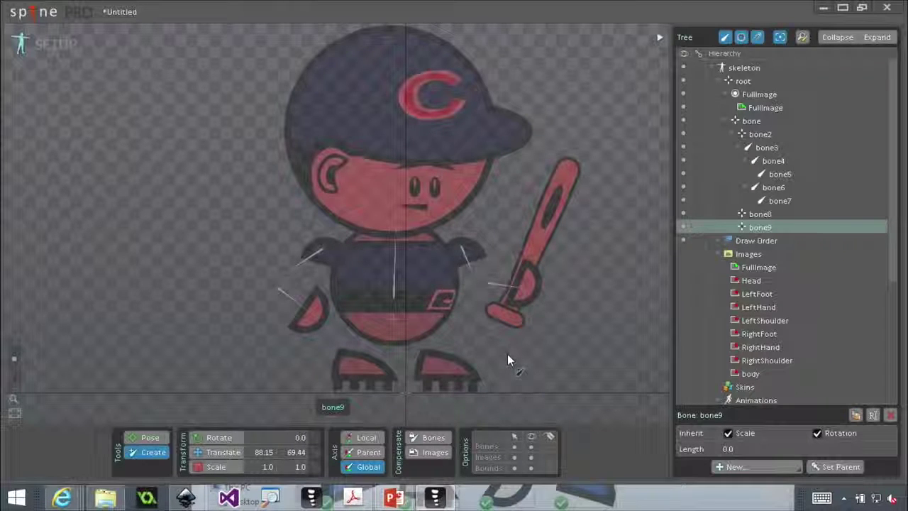
- Draw bone10 from bone3 up through the head, 478.93 long
left_click(395, 265)
left_click_drag(394, 204, 397, 32)
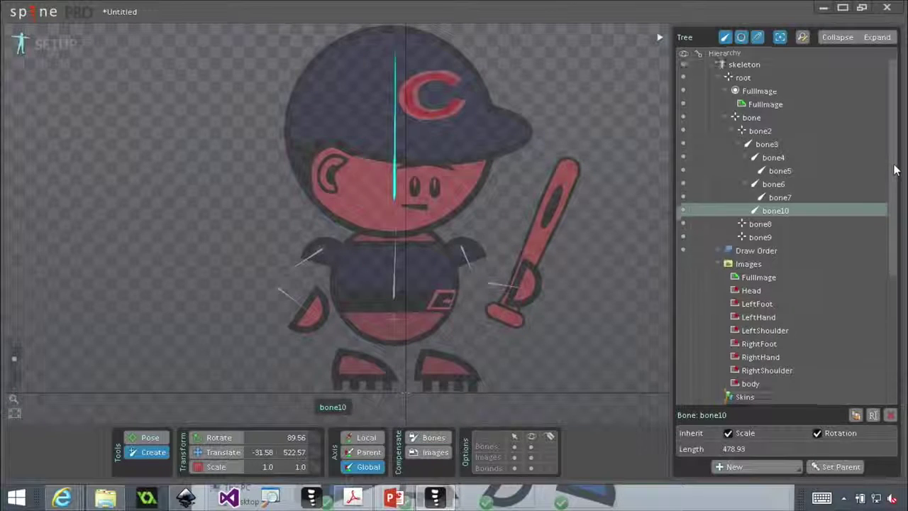
left_click_drag(896, 165, 894, 206)
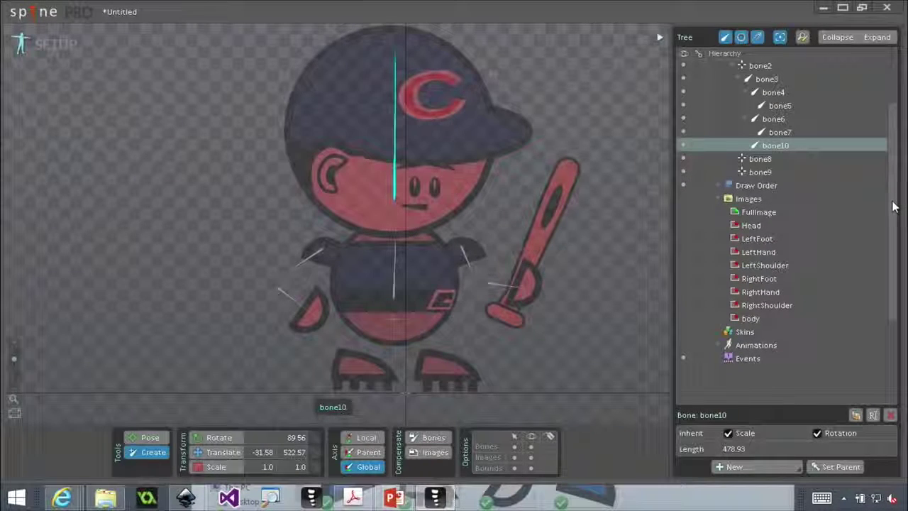
- Attach the Head image to bone10 in a new slot and move it above the body
left_click(743, 226)
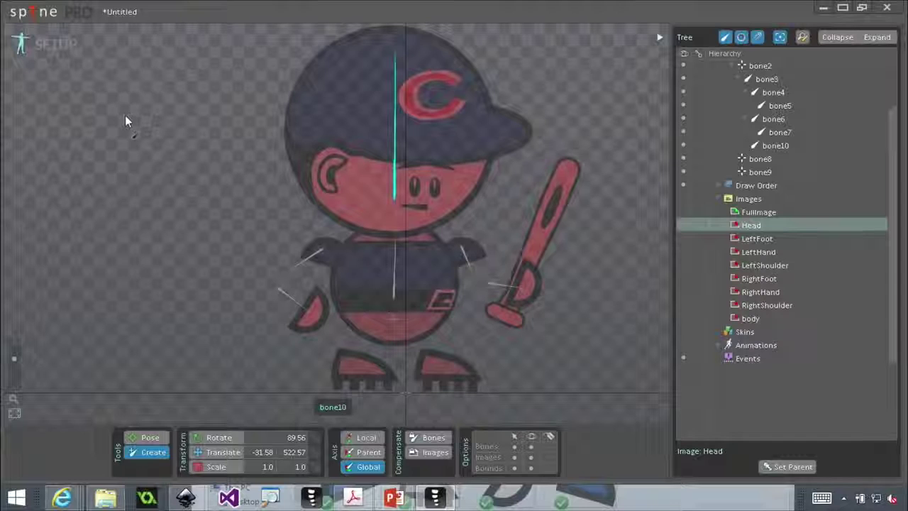
left_click(789, 467)
left_click(395, 188)
left_click(437, 265)
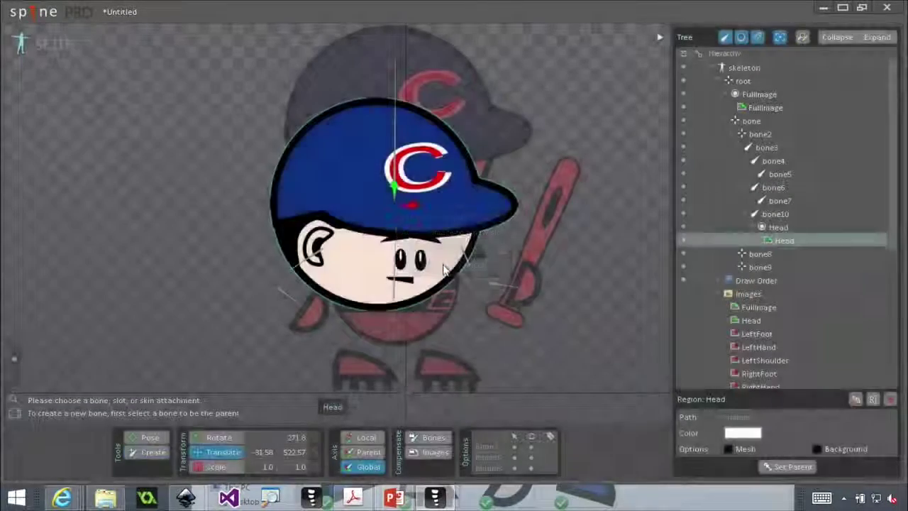
left_click_drag(394, 202, 410, 136)
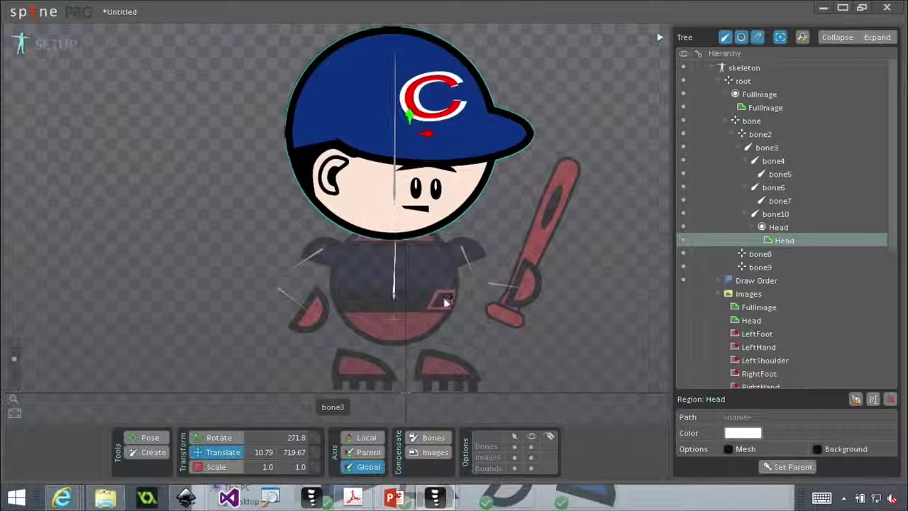
- Attach the LeftFoot image to bone9 in its own slot
left_click(759, 332)
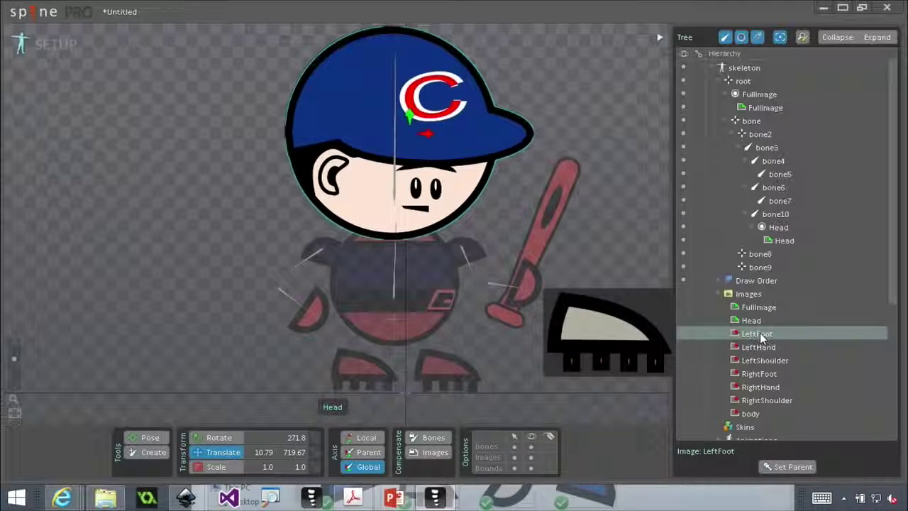
key("p")
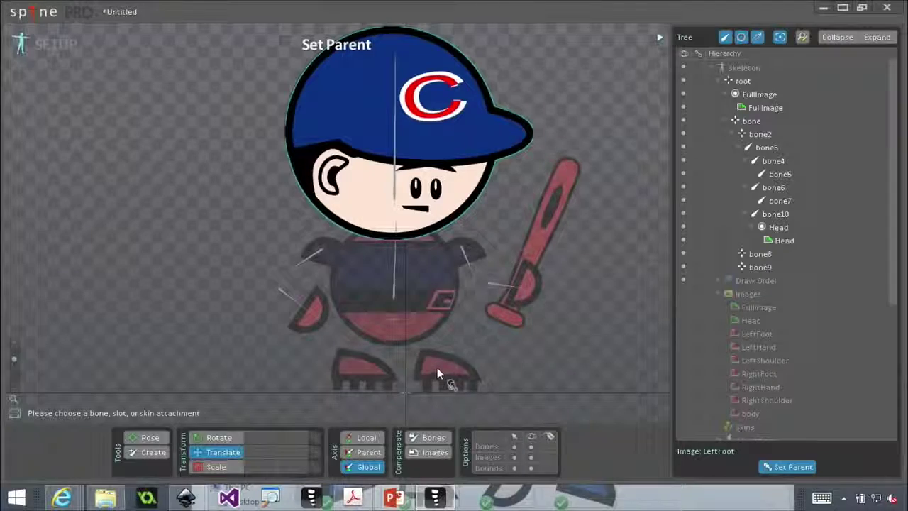
left_click(438, 369)
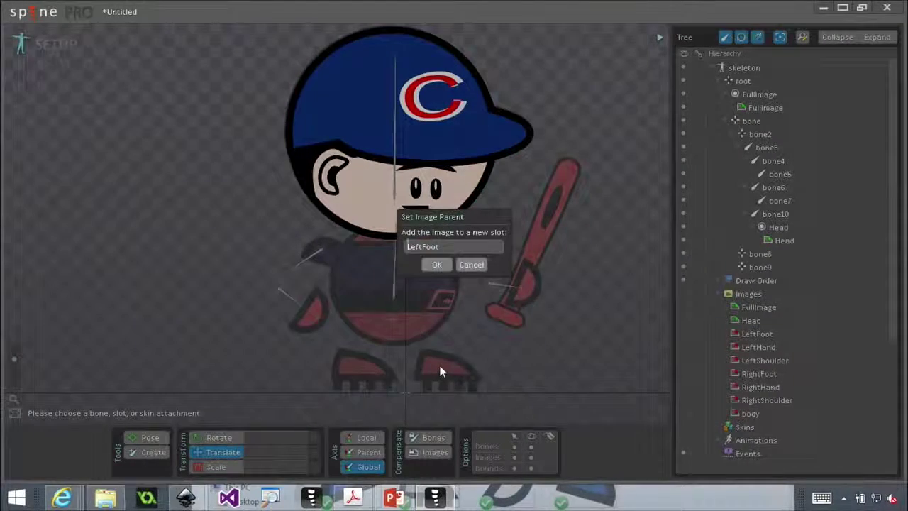
key("Return")
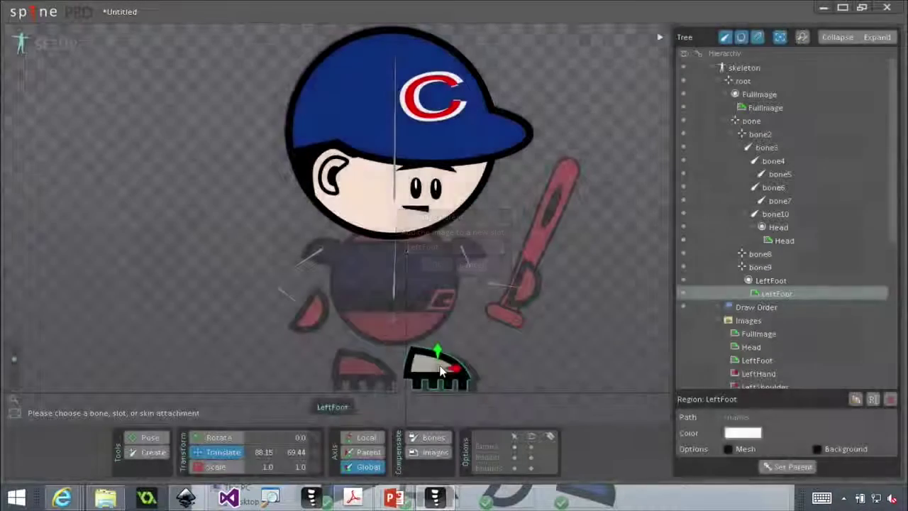
- Attach the LeftHand bat image to bone5 and move it up beside the body
left_click(762, 373)
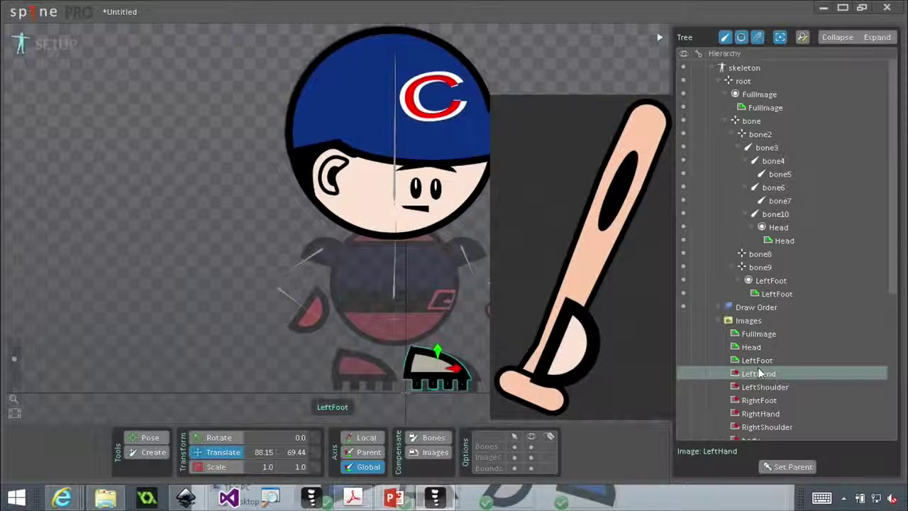
key("p")
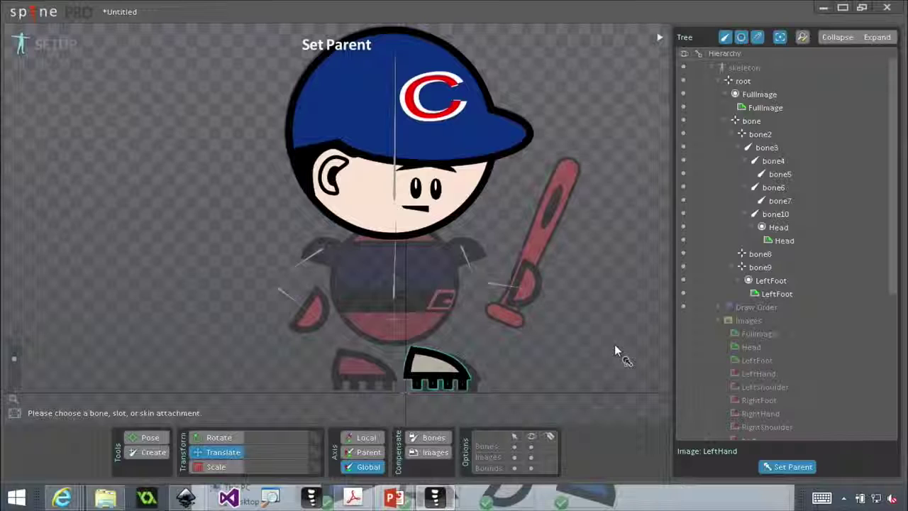
left_click(507, 285)
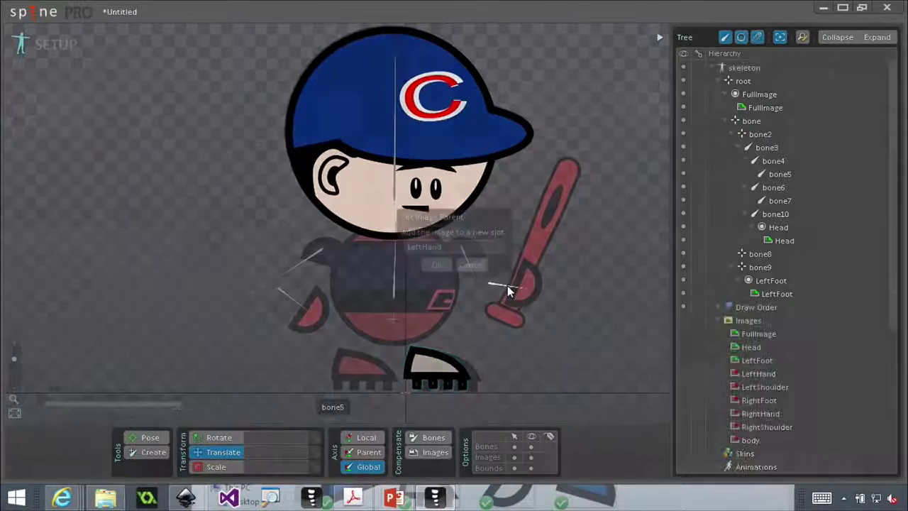
left_click(436, 264)
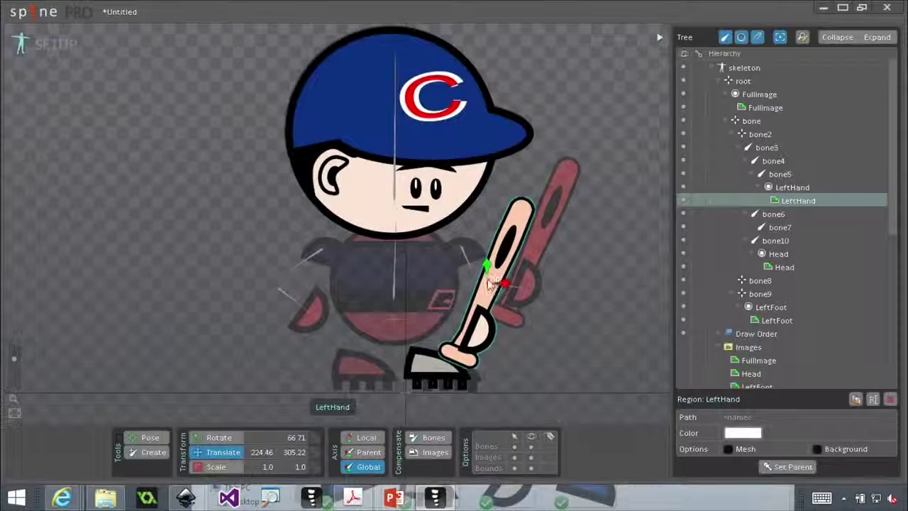
left_click_drag(488, 287, 535, 245)
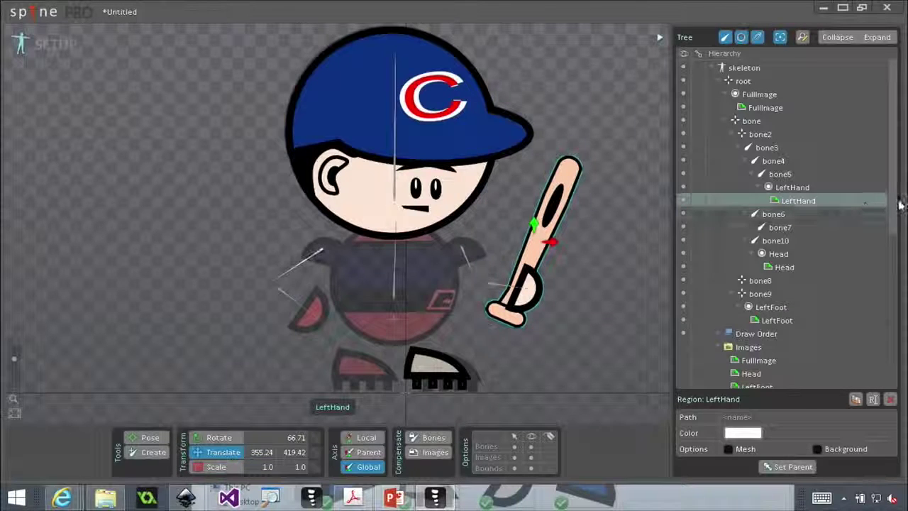
scroll(894, 213, "down", 3)
scroll(893, 252, "down", 5)
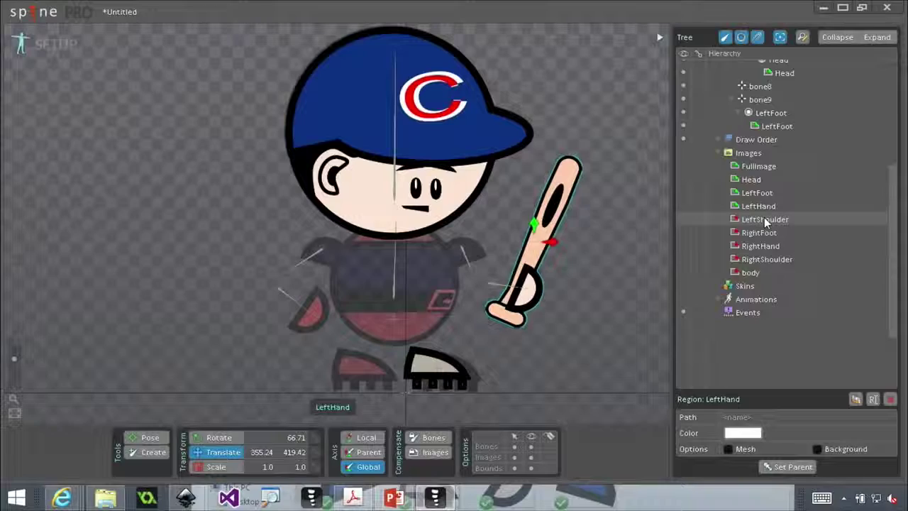
- Reparent the bat onto bone4 in a new LeftHand2 slot
key("p")
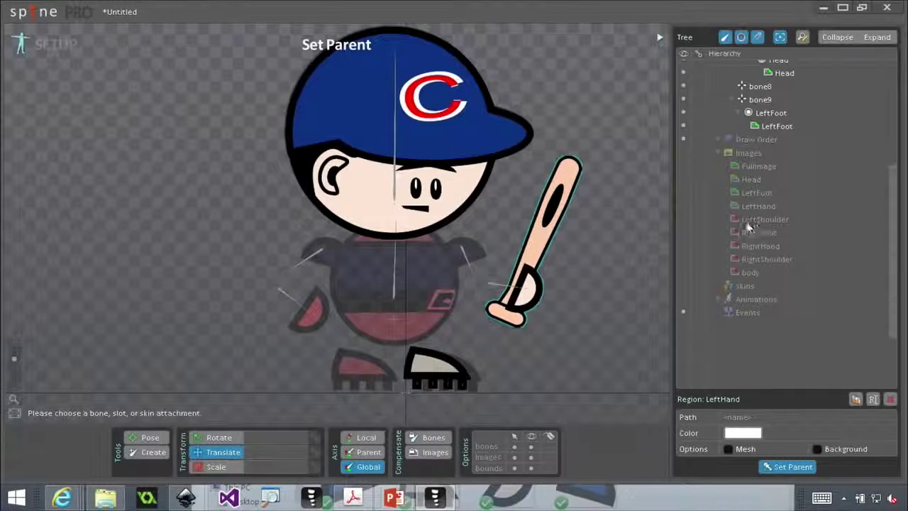
left_click(467, 255)
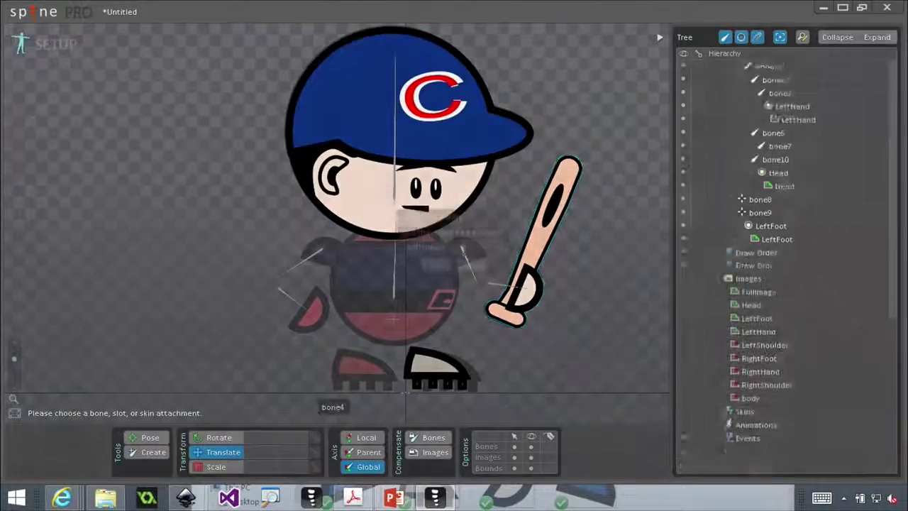
key("Return")
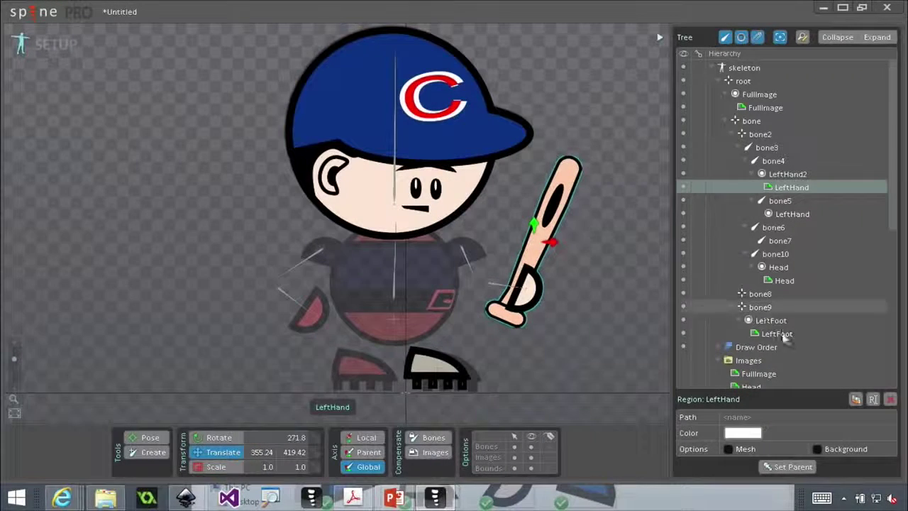
left_click_drag(893, 204, 888, 324)
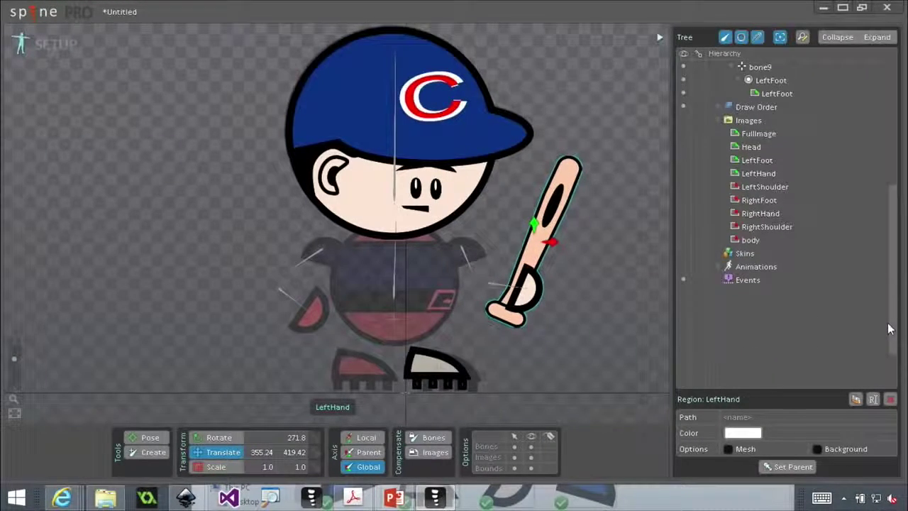
- Attach the LeftShoulder image to bone4 in a new slot, then show slots in the tree
left_click(767, 187)
key("p")
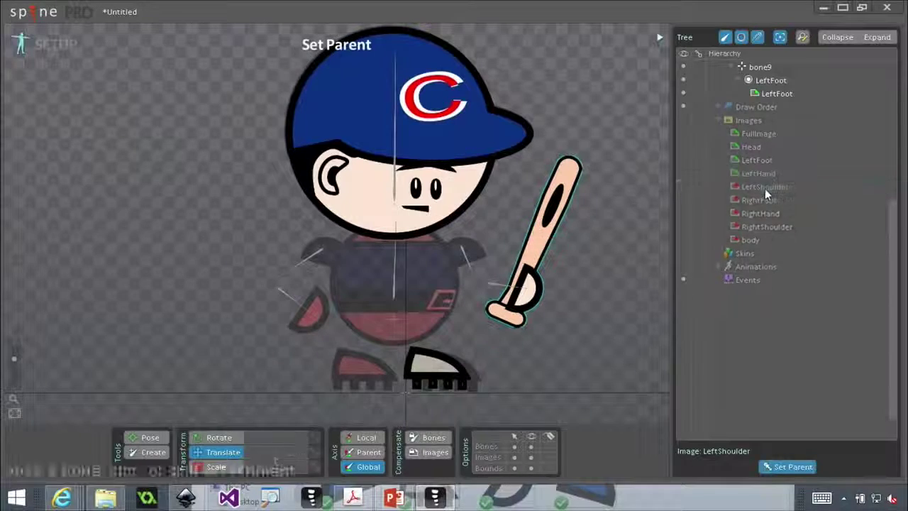
left_click(463, 254)
left_click(438, 273)
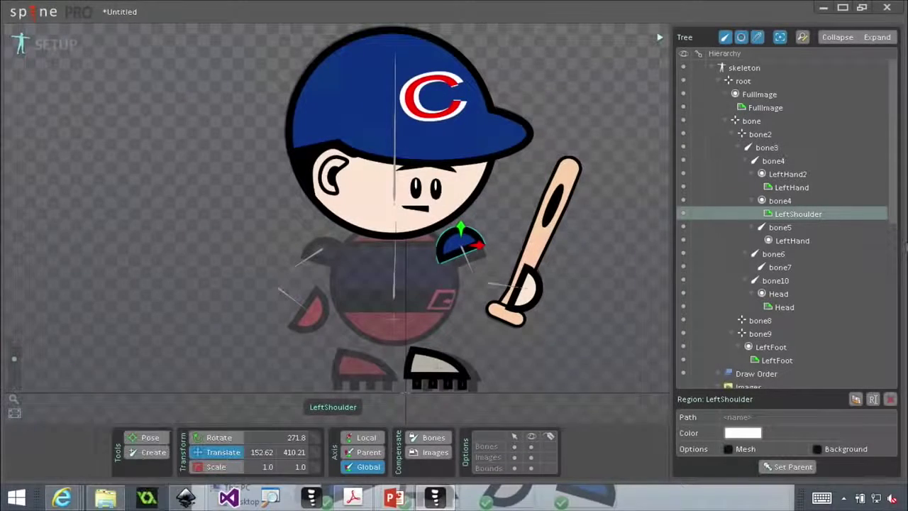
mouse_move(888, 205)
left_mouse_down()
mouse_move(887, 333)
mouse_move(887, 186)
left_mouse_up()
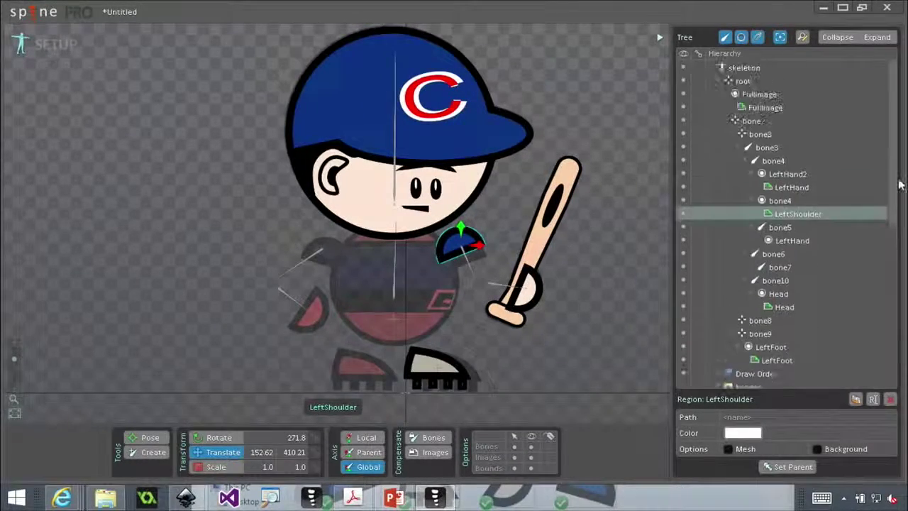
left_click(731, 41)
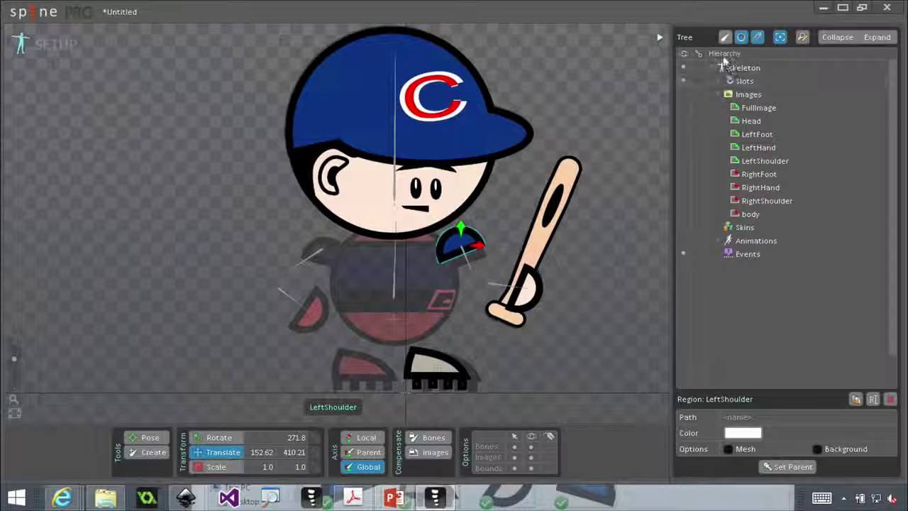
- Give RightFoot, RightHand and RightShoulder images their own slots on their foot, hand and shoulder bones
left_click(749, 176)
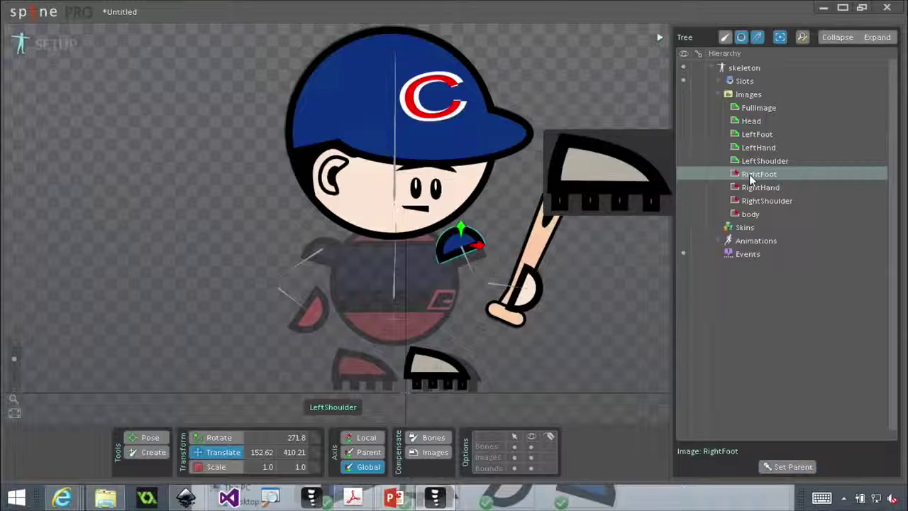
key("p")
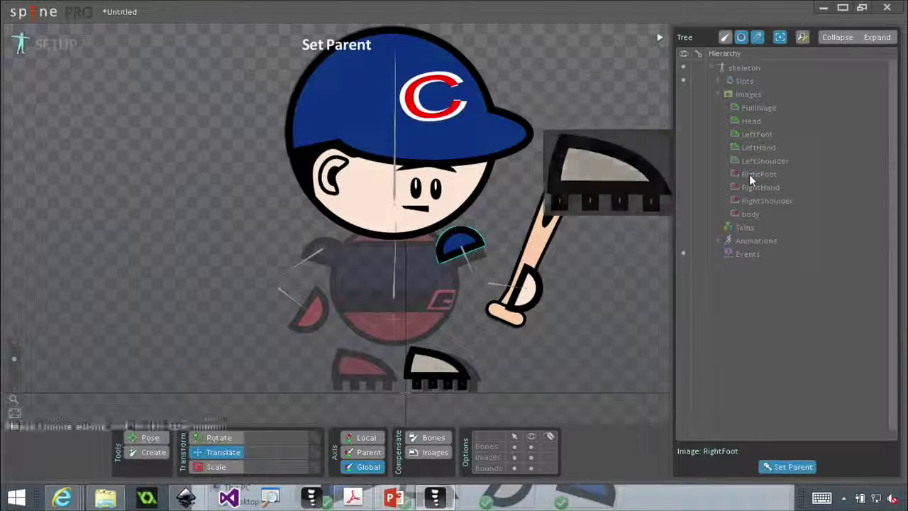
left_click(356, 367)
left_click(438, 266)
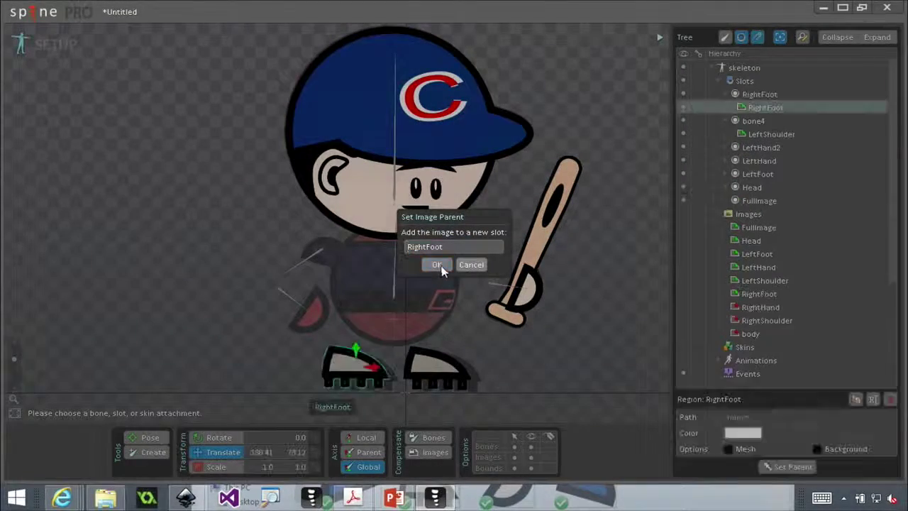
left_click(761, 310)
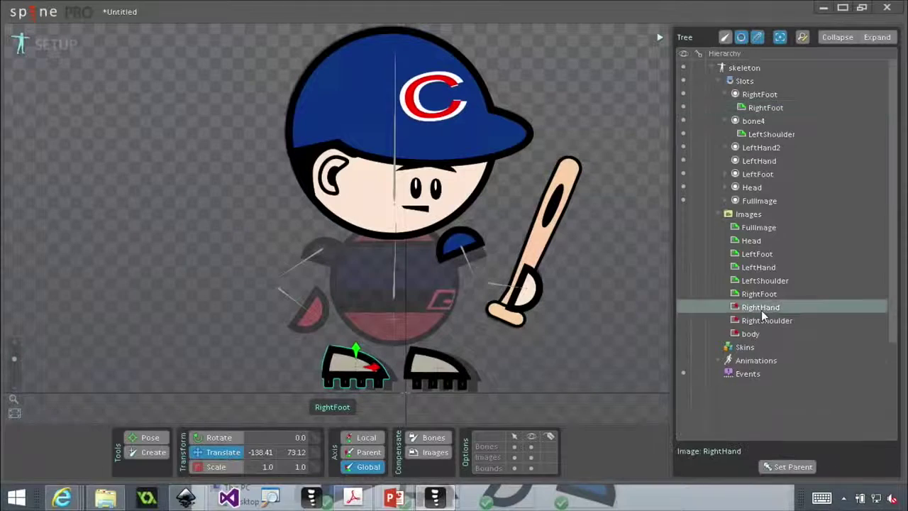
key("p")
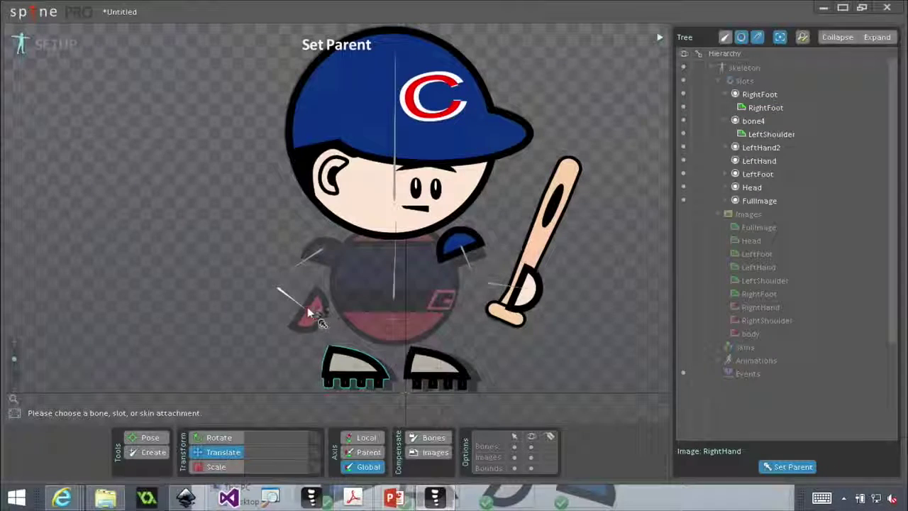
left_click(295, 301)
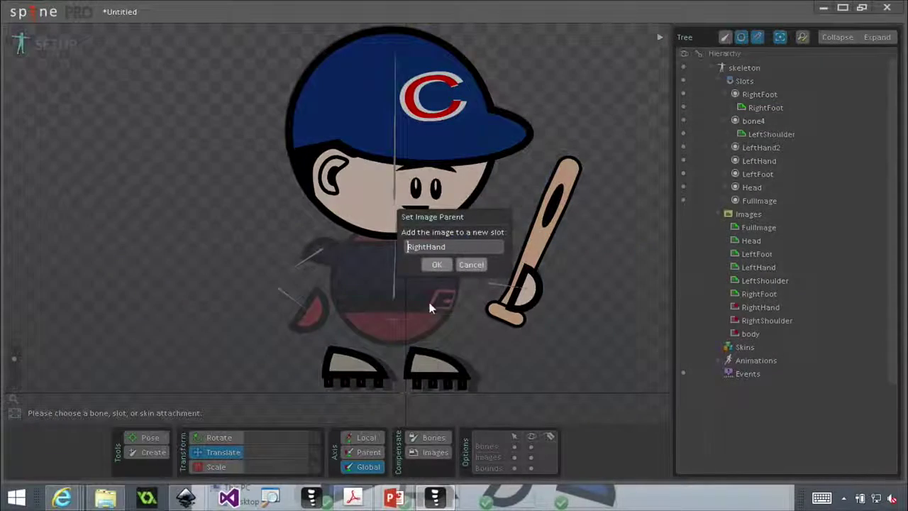
left_click(437, 263)
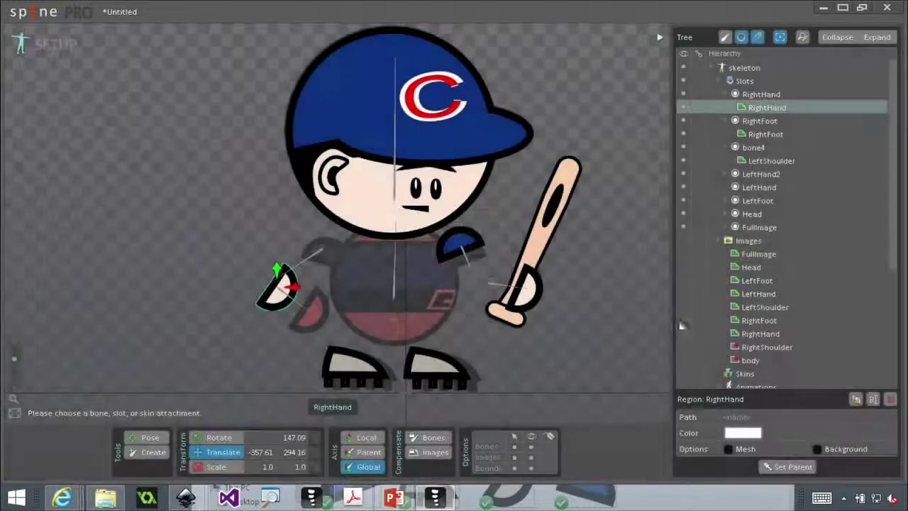
left_click(767, 348)
key("p")
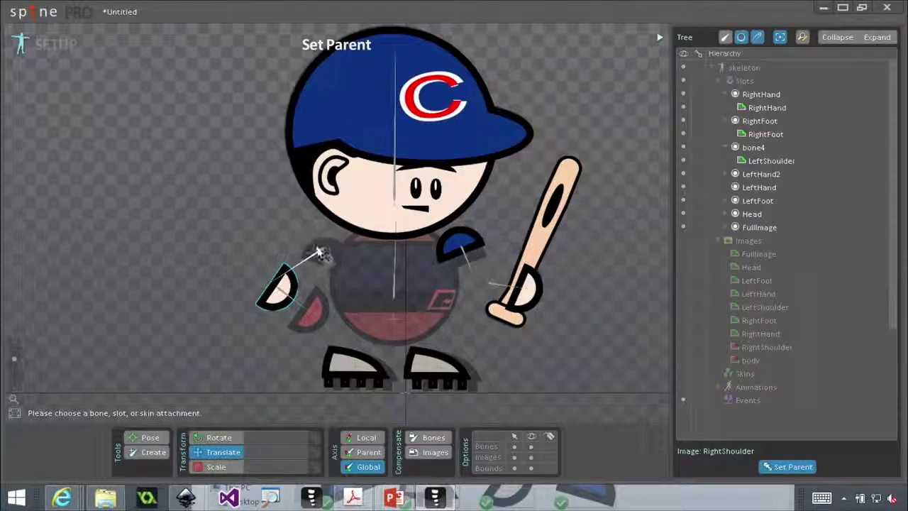
left_click(320, 255)
left_click(438, 264)
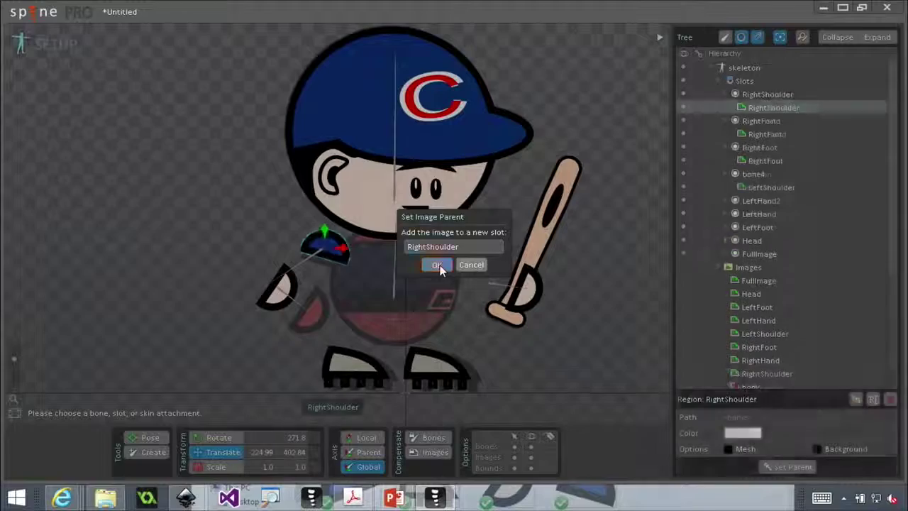
scroll(702, 284, "down", 3)
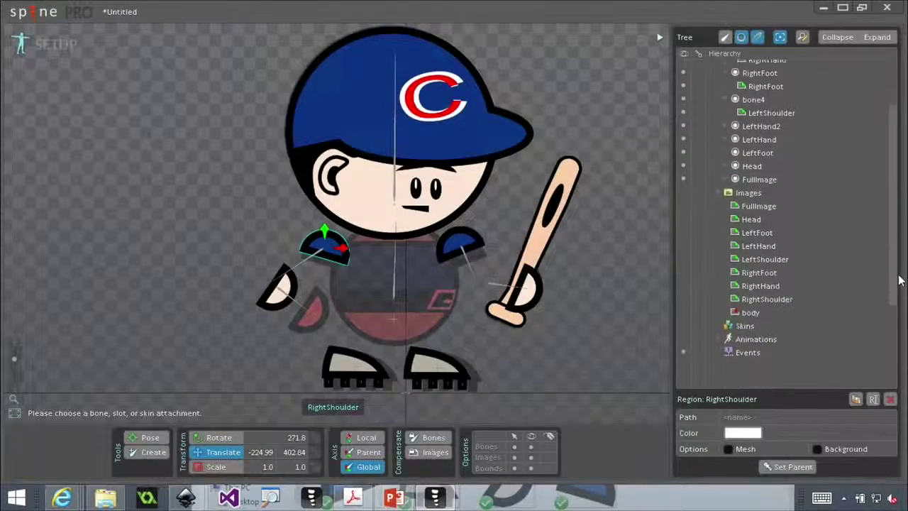
- Attach the body image to the torso bone in a new body slot and move it up
left_click(749, 311)
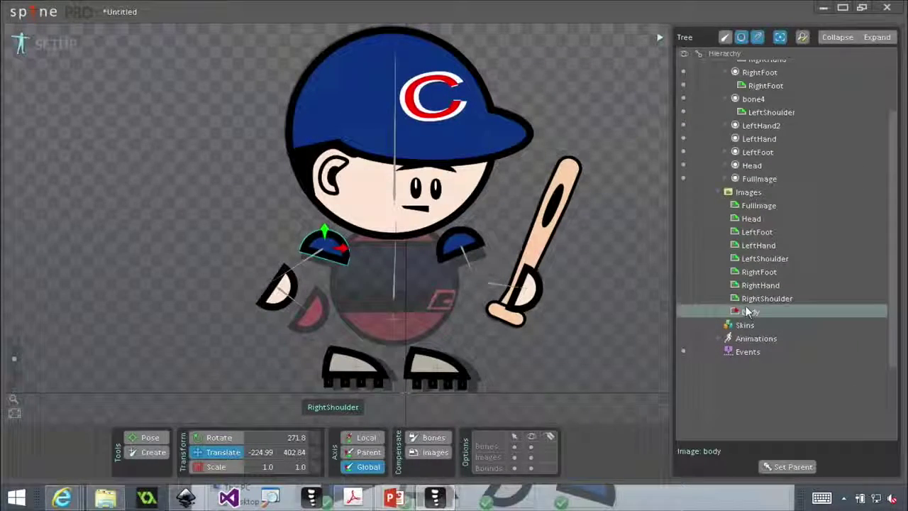
key("p")
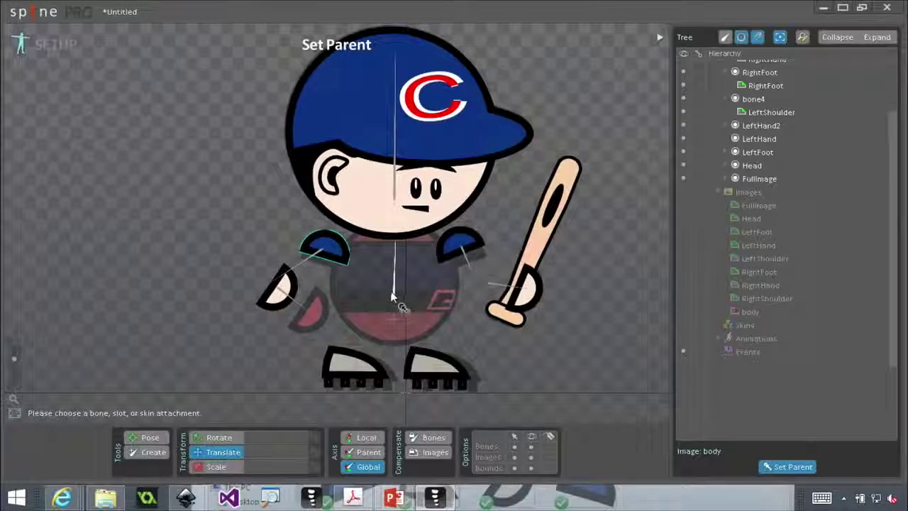
left_click(393, 291)
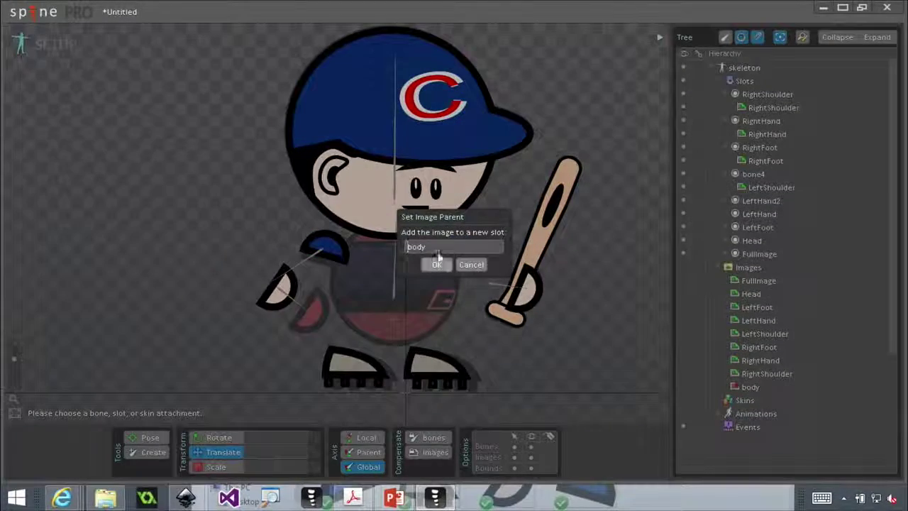
left_click(436, 264)
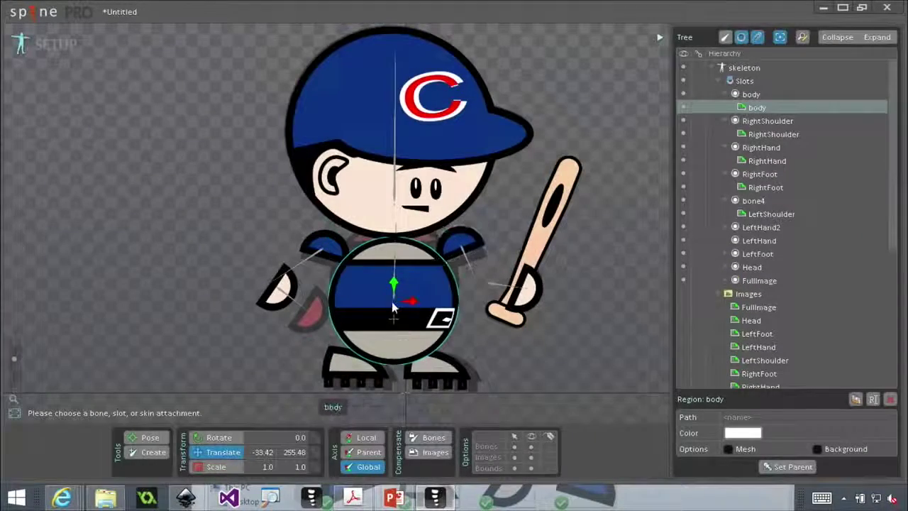
left_click_drag(394, 300, 395, 284)
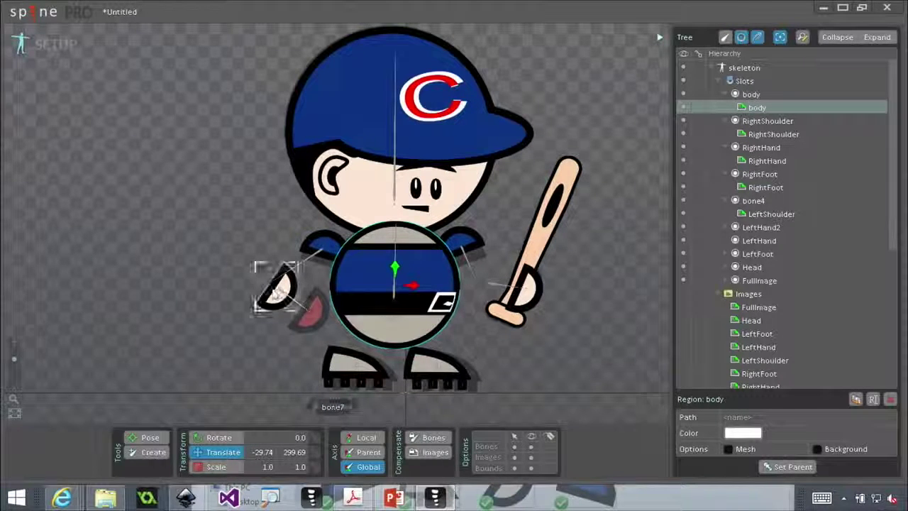
- Reposition the right hand beside the body and nudge the left shoulder onto the body's edge
left_click(282, 293)
left_click_drag(289, 304, 312, 317)
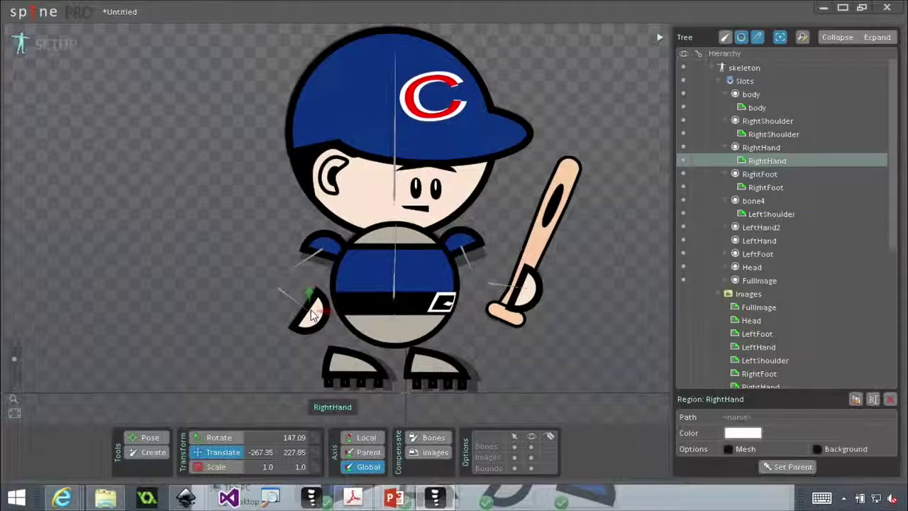
left_click(466, 254)
left_click_drag(466, 254, 495, 257)
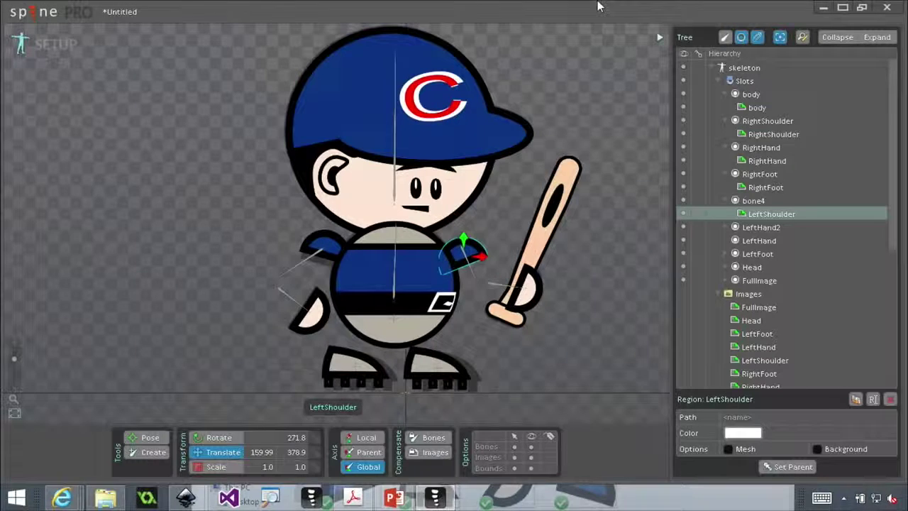
mouse_move(598, 8)
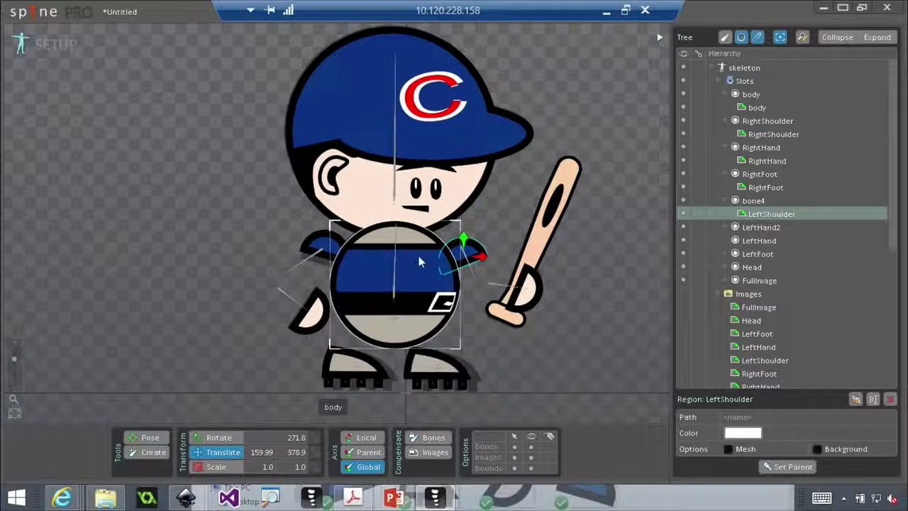
left_click(395, 287)
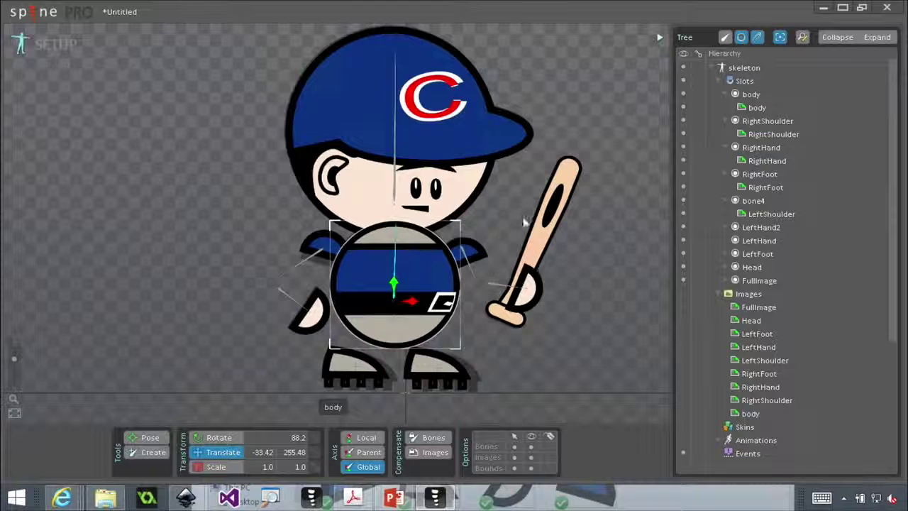
- Collapse the bones and slots under root and expand the Draw Order list
scroll(897, 245, "down", 4)
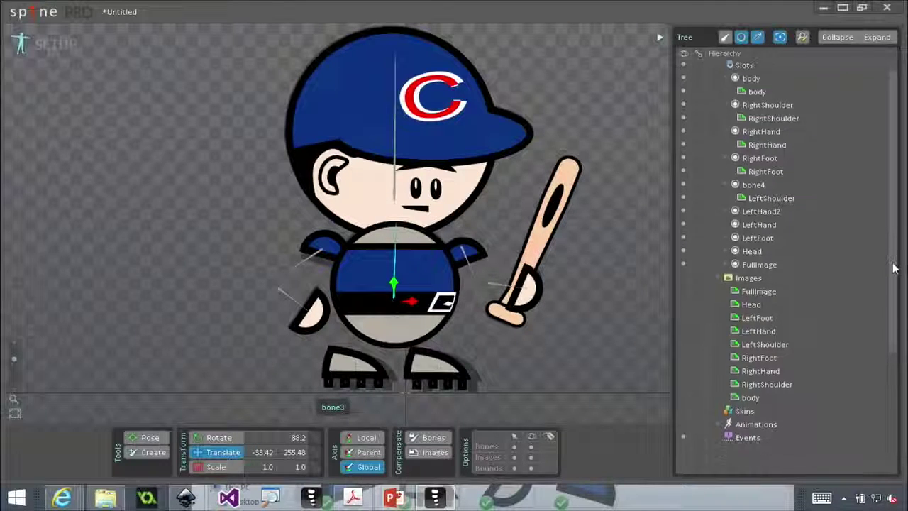
scroll(893, 286, "up", 3)
scroll(894, 285, "up", 3)
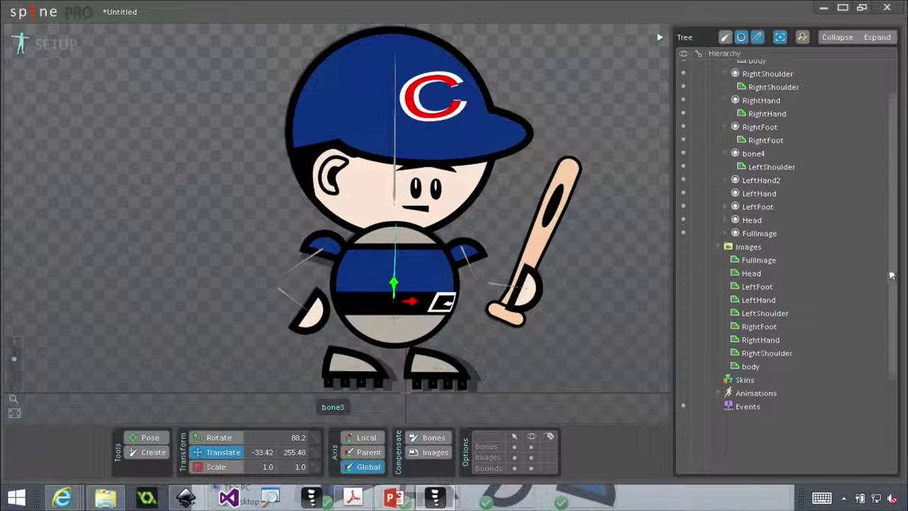
scroll(895, 301, "down", 4)
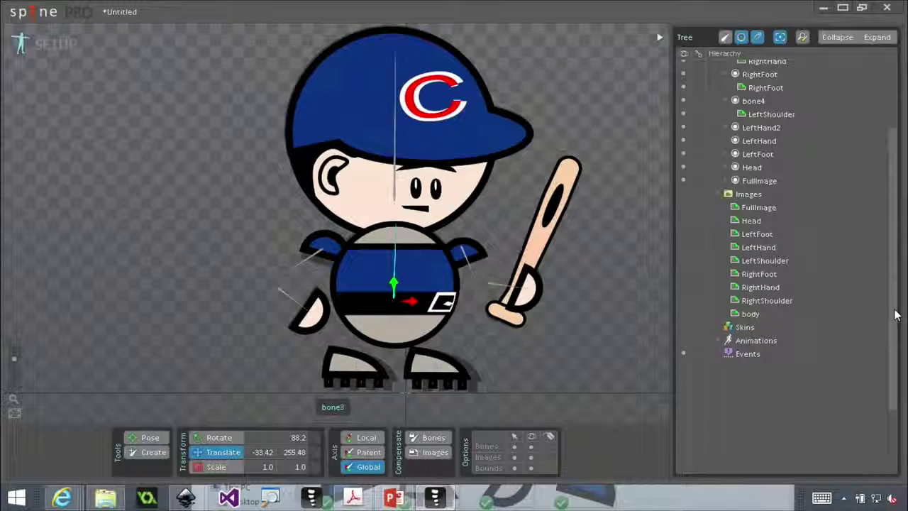
left_click(724, 37)
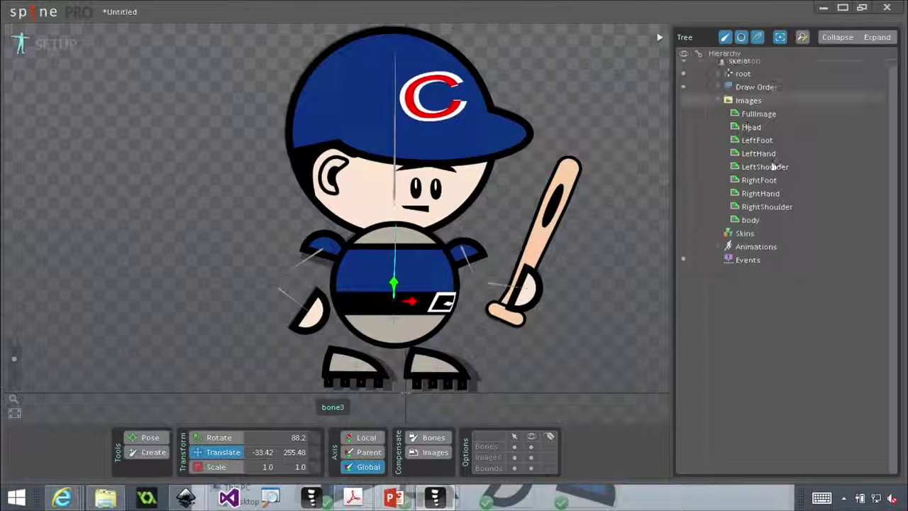
left_click(720, 87)
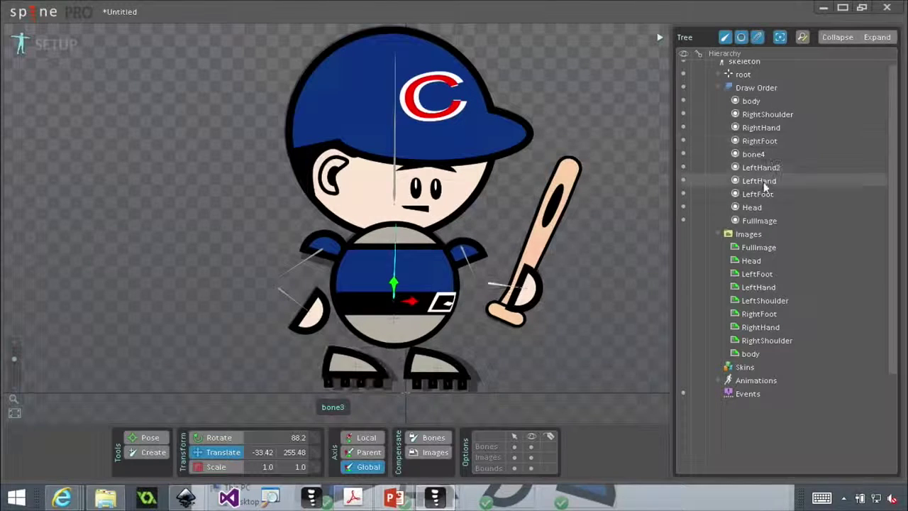
mouse_move(761, 203)
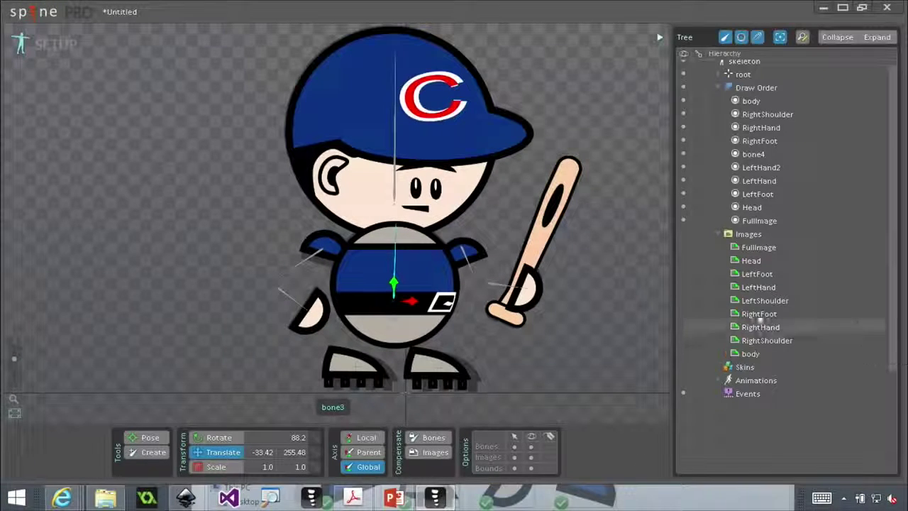
left_click_drag(756, 314, 752, 355)
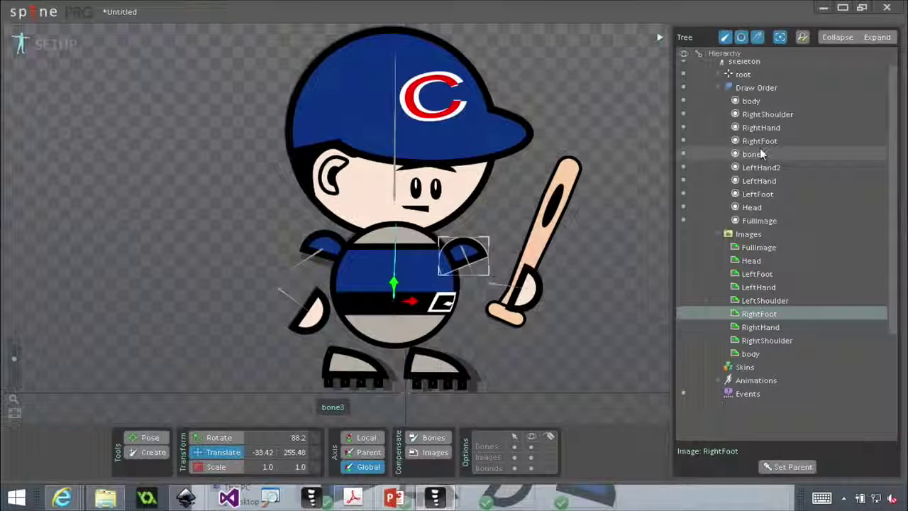
- Reorder the draw order to RightFoot, RightHand, RightShoulder, Head above body
left_click_drag(760, 146, 752, 92)
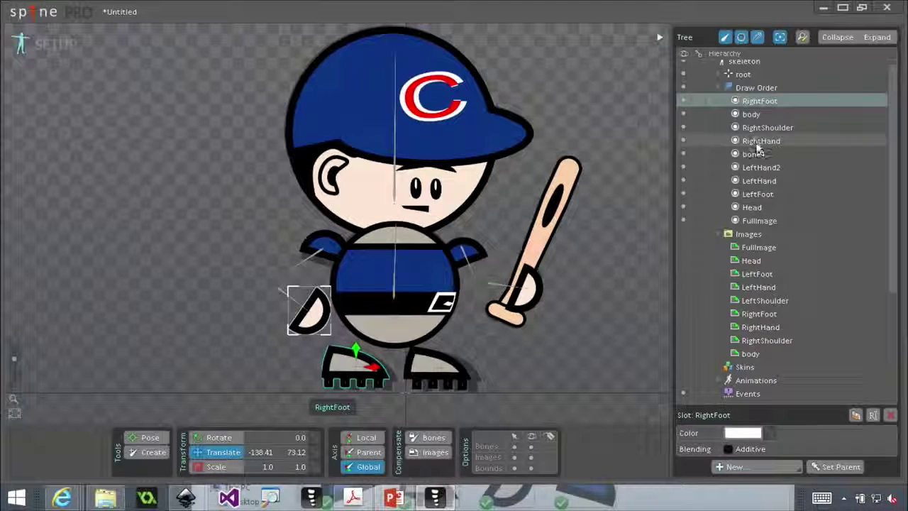
left_click_drag(756, 147, 754, 108)
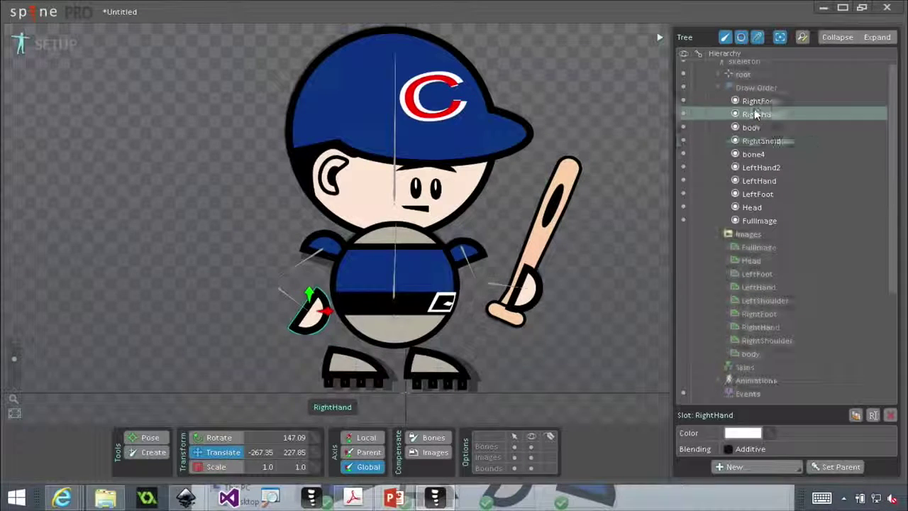
left_click_drag(754, 143, 754, 125)
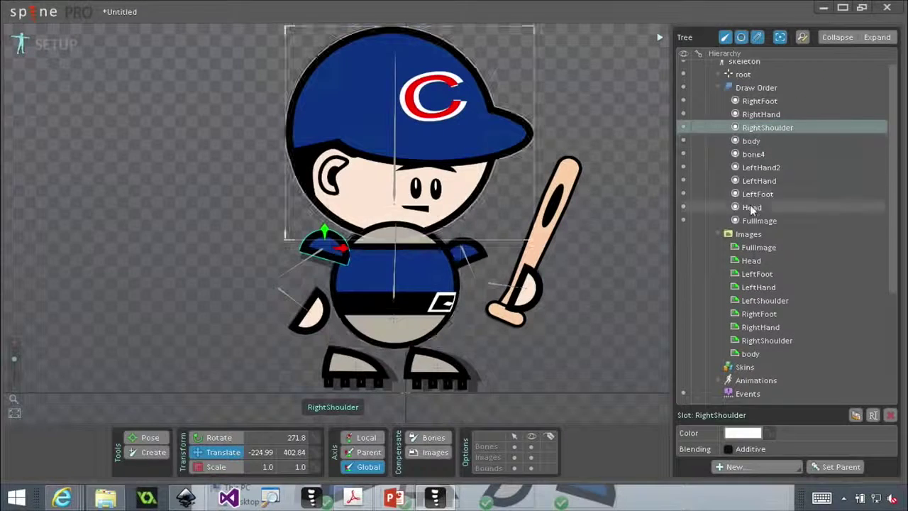
left_click_drag(753, 208, 754, 141)
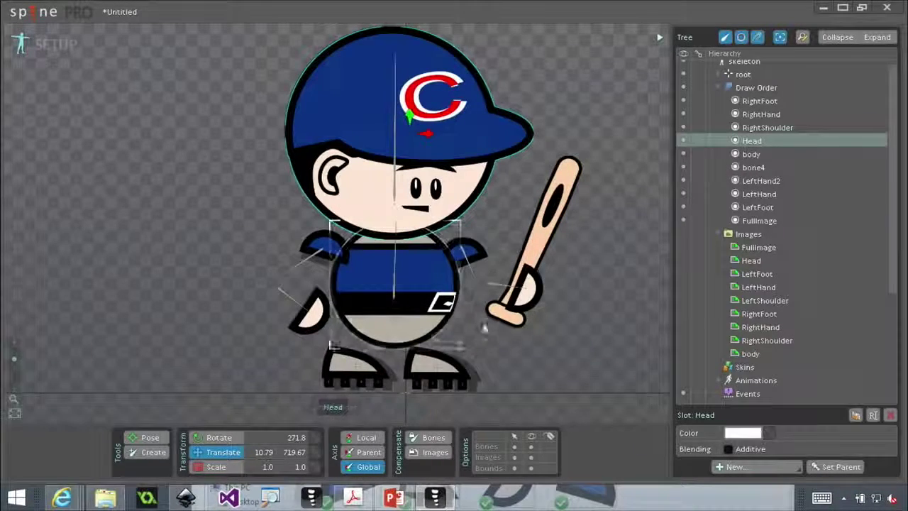
- Rotate the torso bone bone3 to test that the body follows
scroll(616, 275, "down", 2)
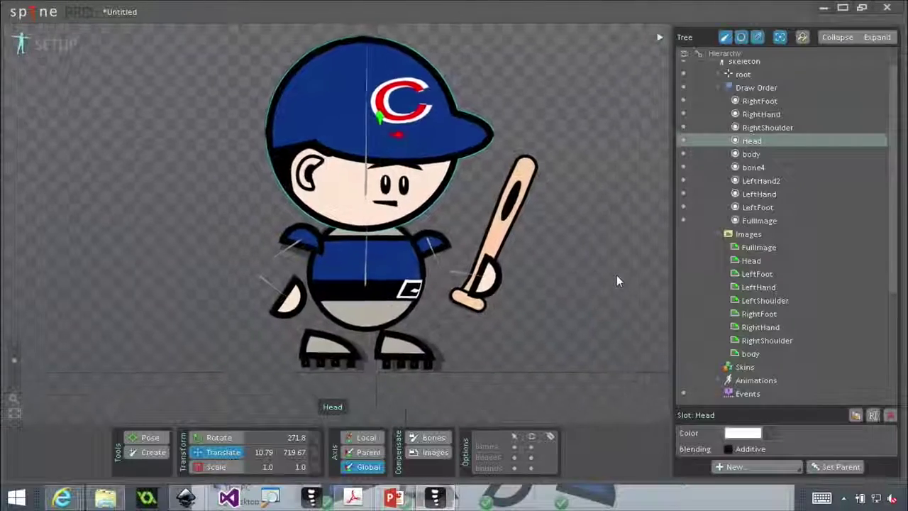
scroll(614, 269, "up", 1)
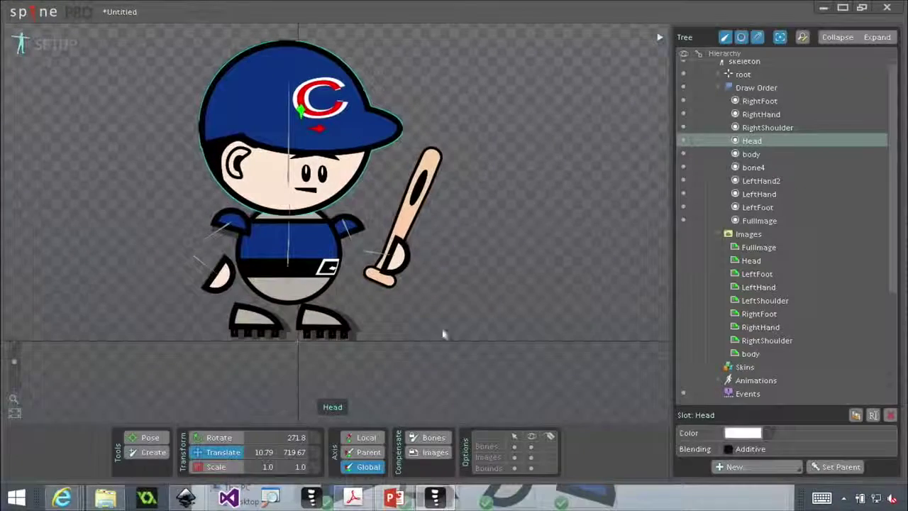
left_click_drag(502, 241, 581, 223)
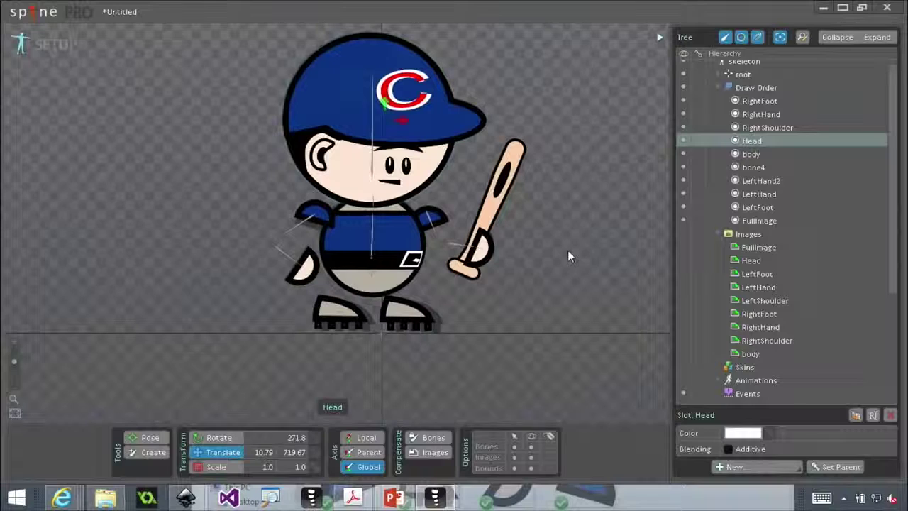
left_click(370, 246)
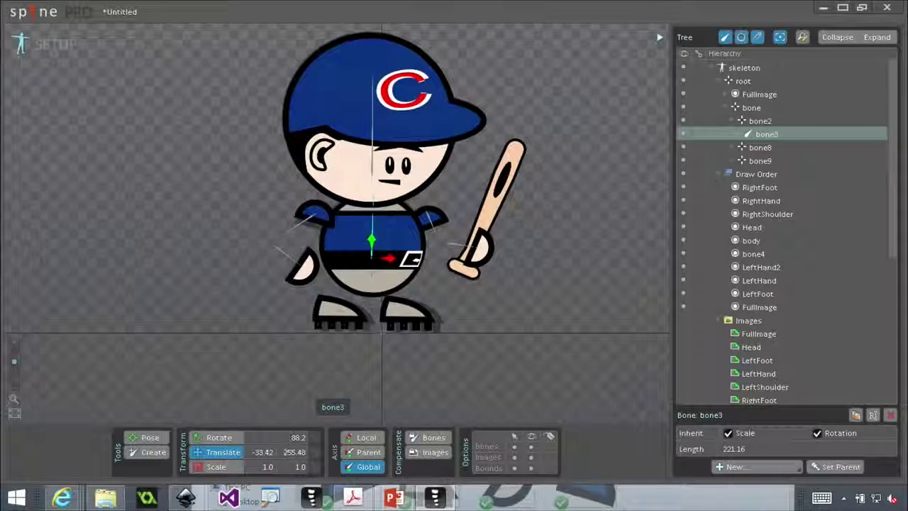
left_click(219, 437)
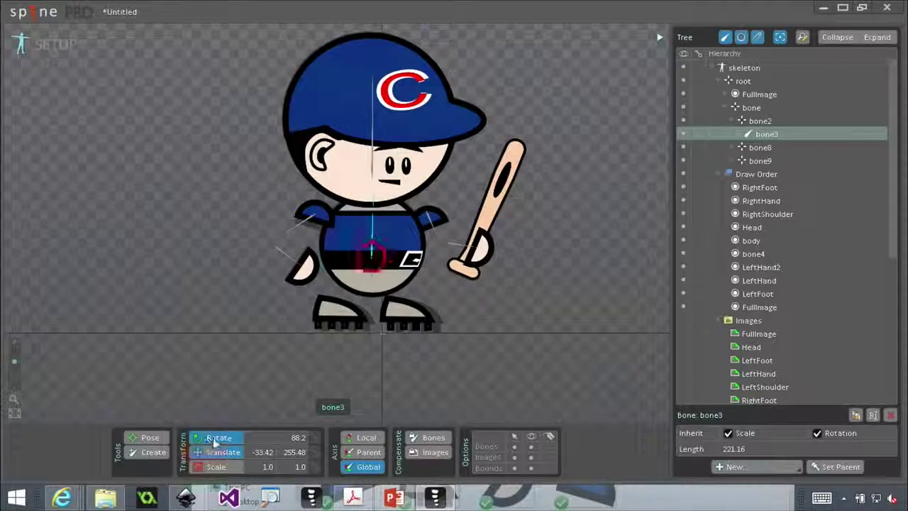
left_click_drag(631, 236, 531, 241)
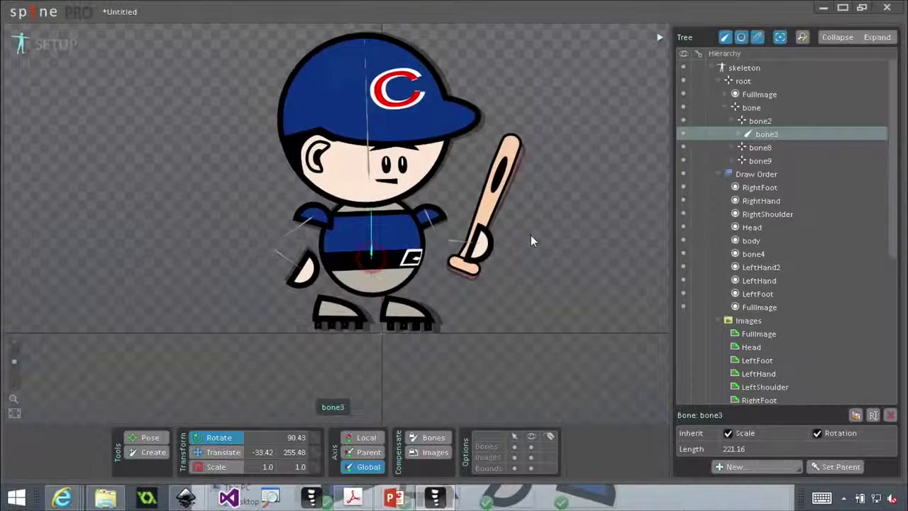
- Rotate bone4, then bone4 and bone5 together, swinging the arm with the bat
left_click(426, 215)
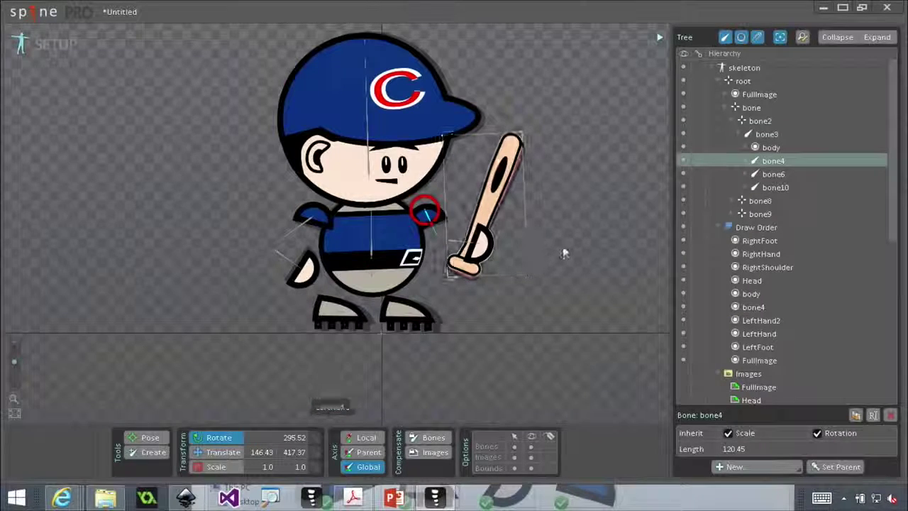
left_click_drag(426, 214, 524, 242)
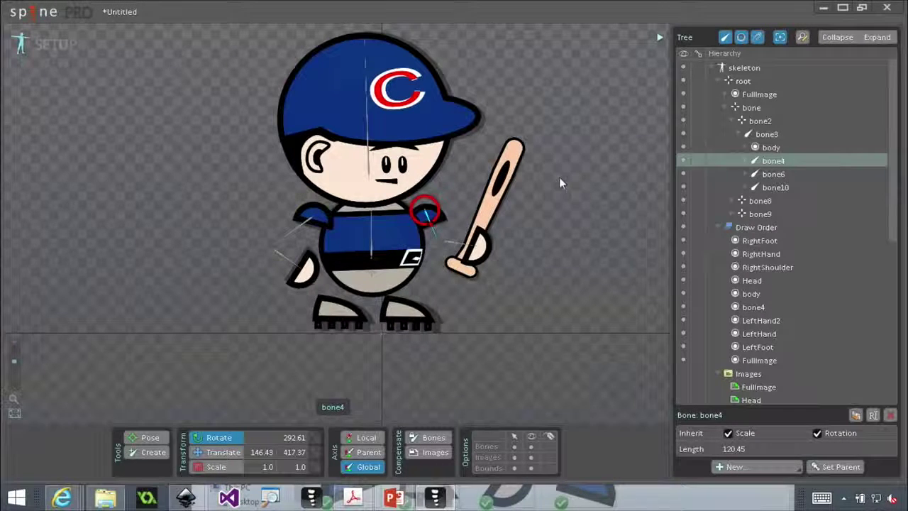
left_click(453, 244)
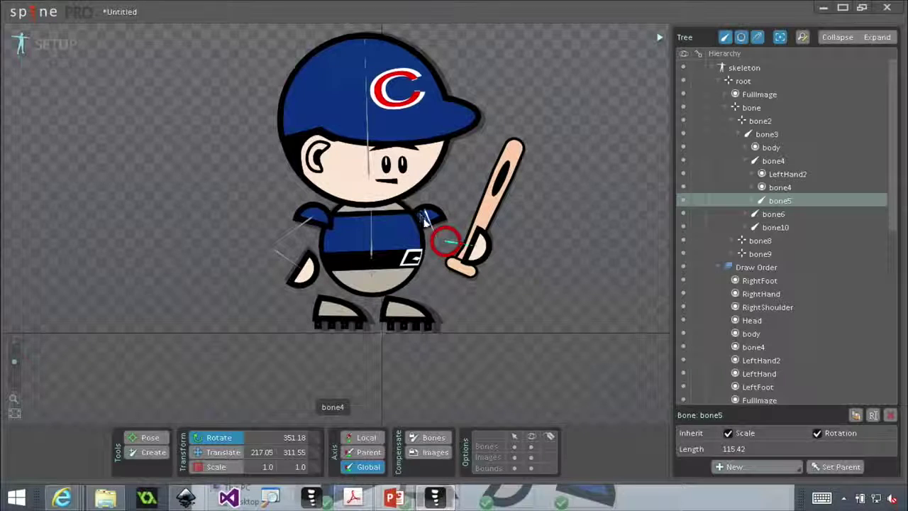
left_click(427, 221, "ctrl")
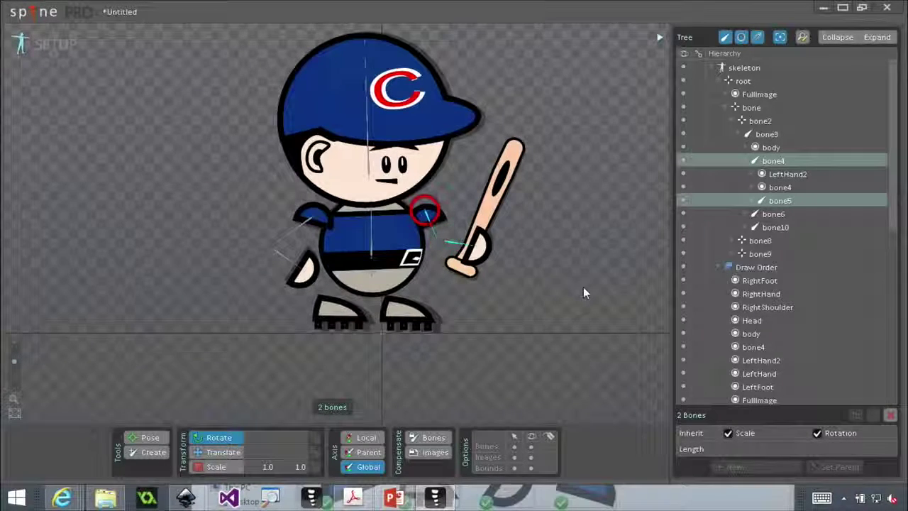
left_click_drag(584, 287, 520, 261)
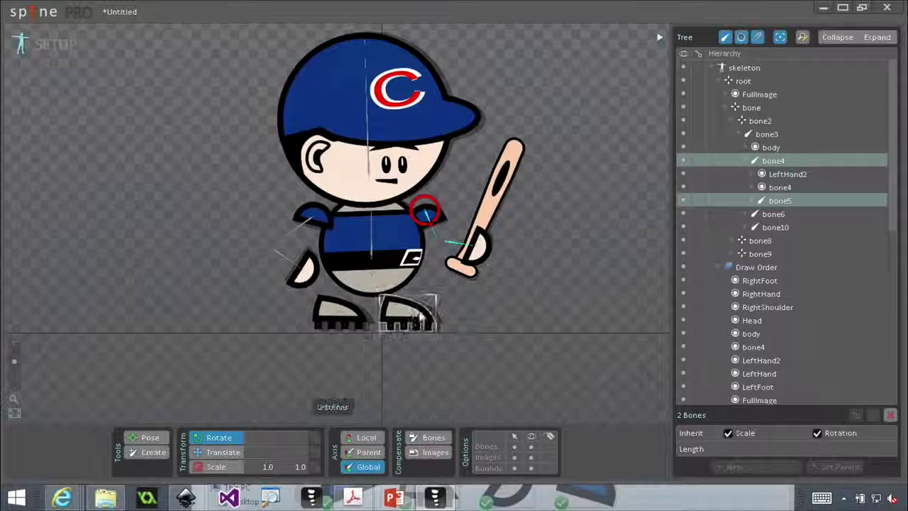
left_click(341, 317)
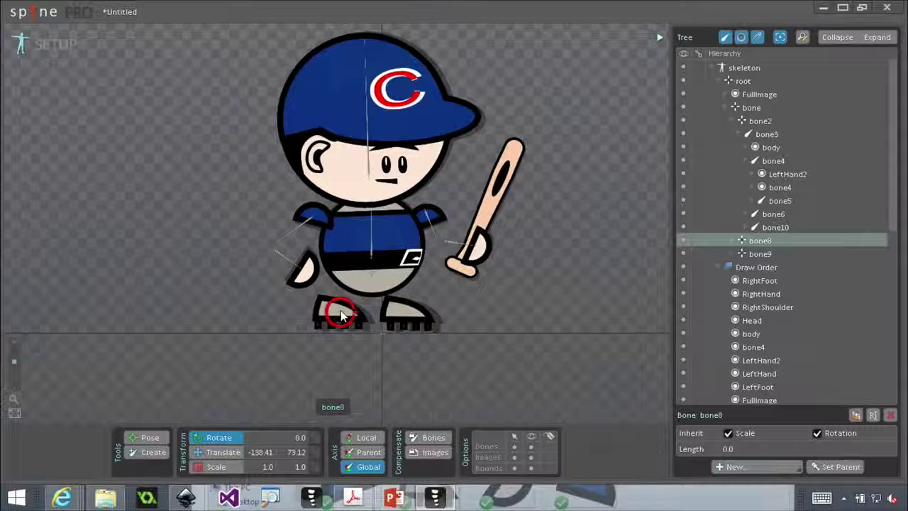
- Switch the Cubs character to Animate mode, recentre the view, and expand the Dopesheet
left_click(51, 49)
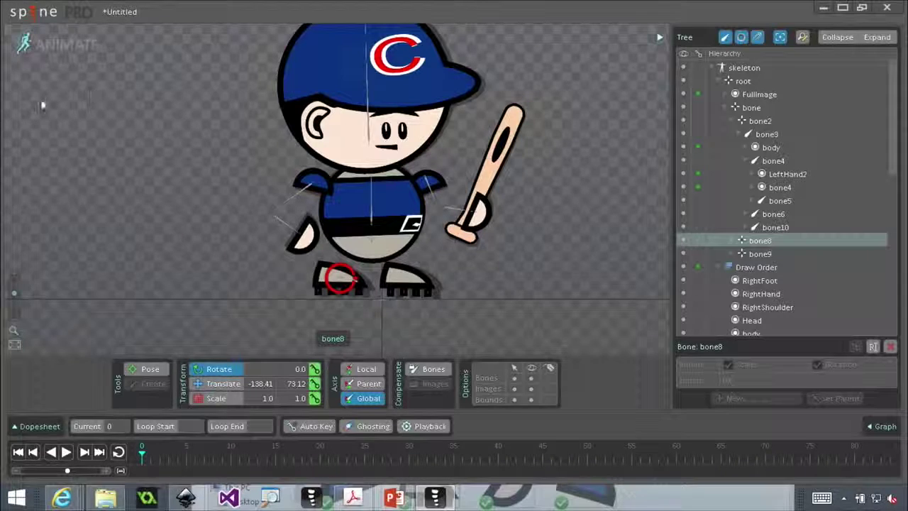
scroll(569, 213, "down", 2)
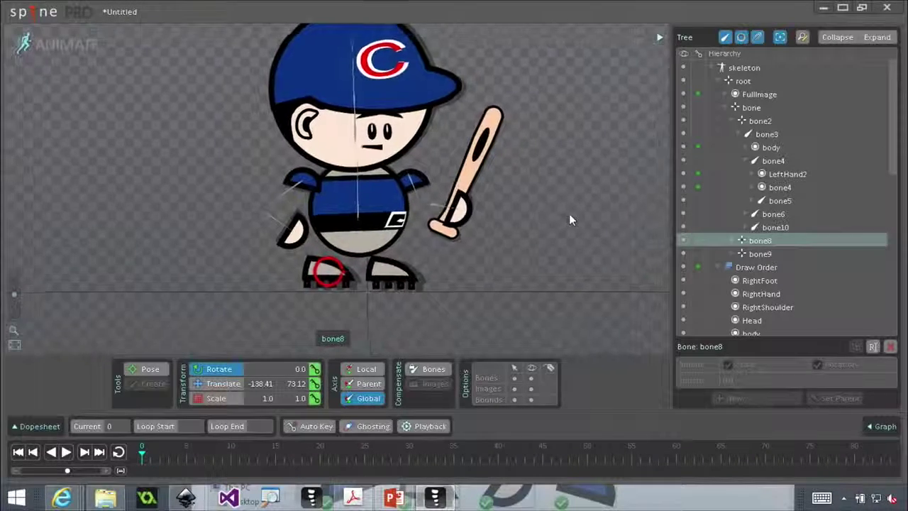
left_click_drag(552, 202, 582, 239)
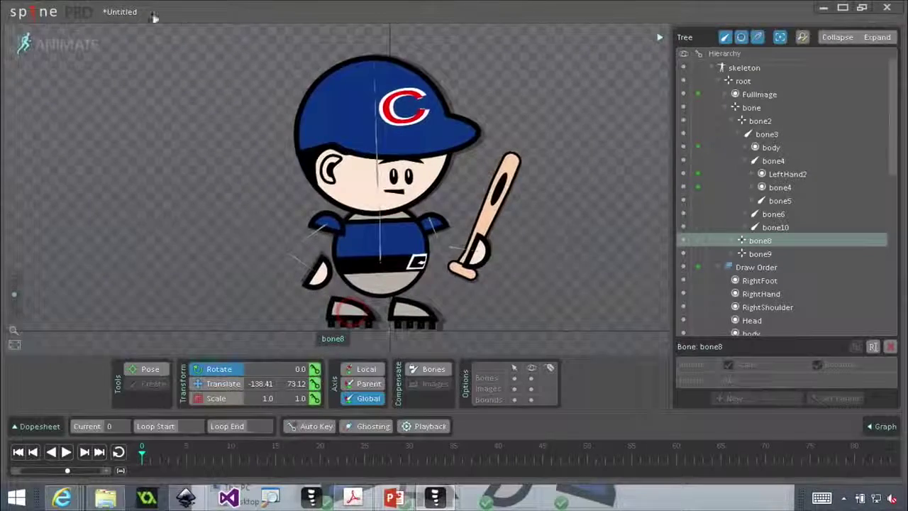
left_click(57, 46)
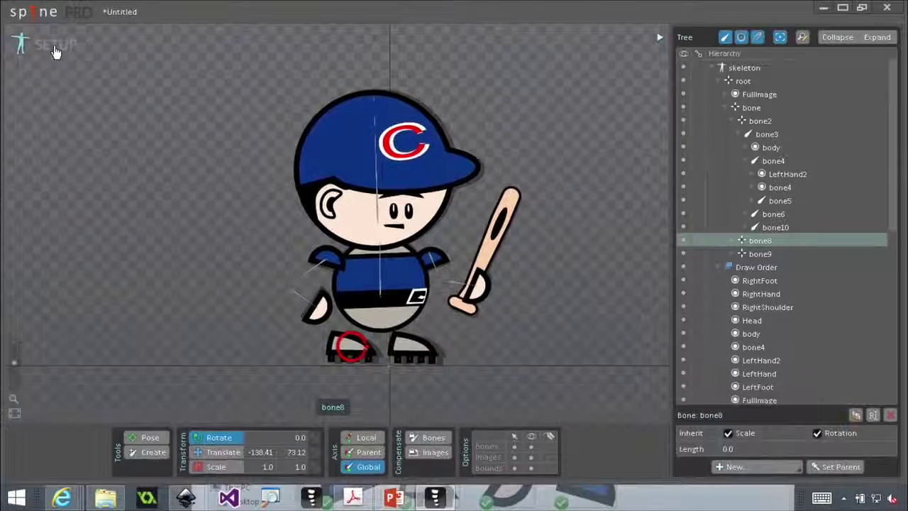
left_click(57, 47)
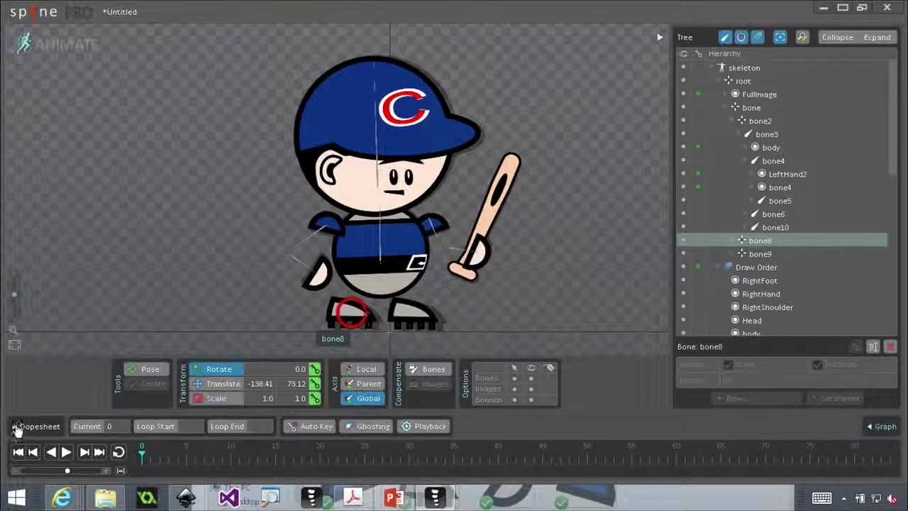
left_click(17, 426)
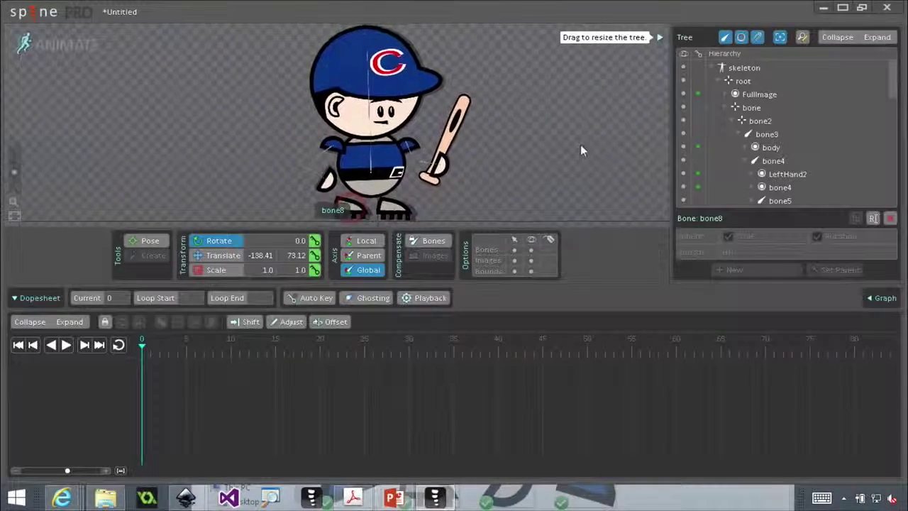
- Tilt bone8 slightly, then select all bones and key their rotation at frame 0
left_click_drag(532, 149, 566, 131)
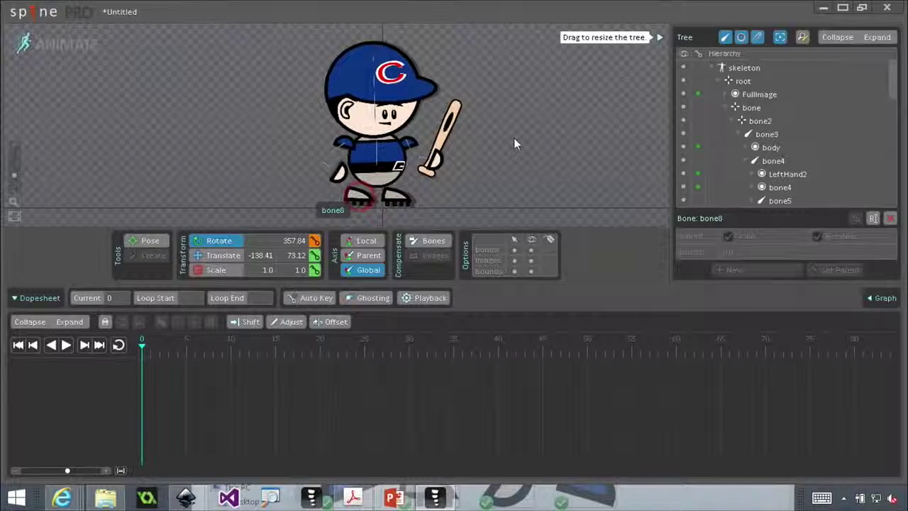
left_click(146, 241)
left_click_drag(294, 34, 488, 221)
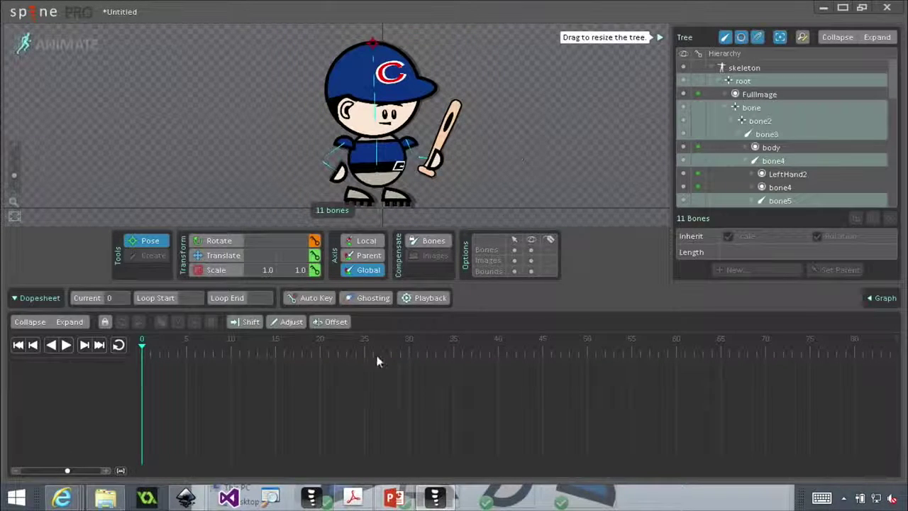
left_click(314, 241)
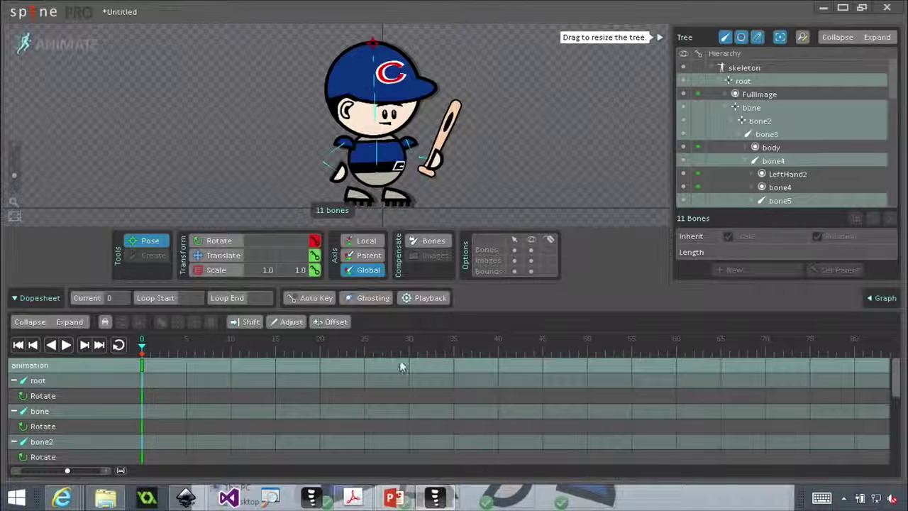
left_click(142, 365)
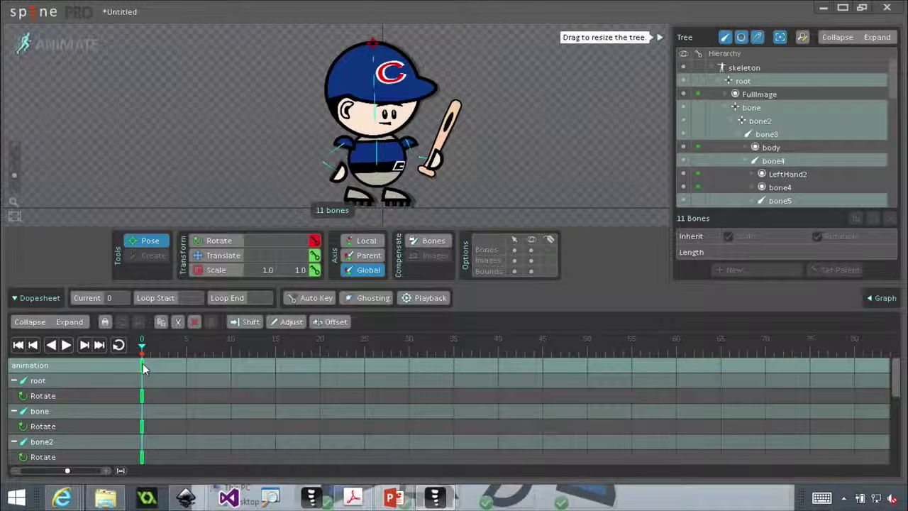
- Paste the frame-0 rotation keys at frame 25, then go to frame 5
left_click(365, 353)
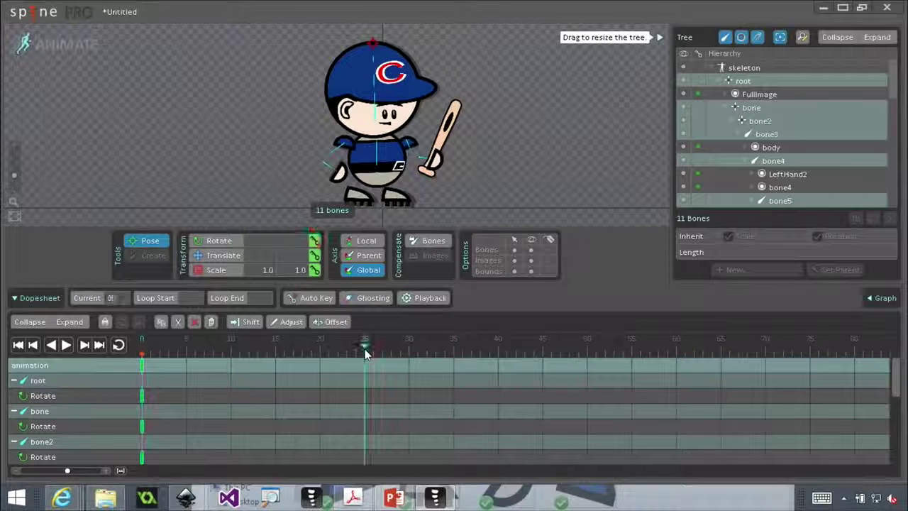
key("ctrl+v")
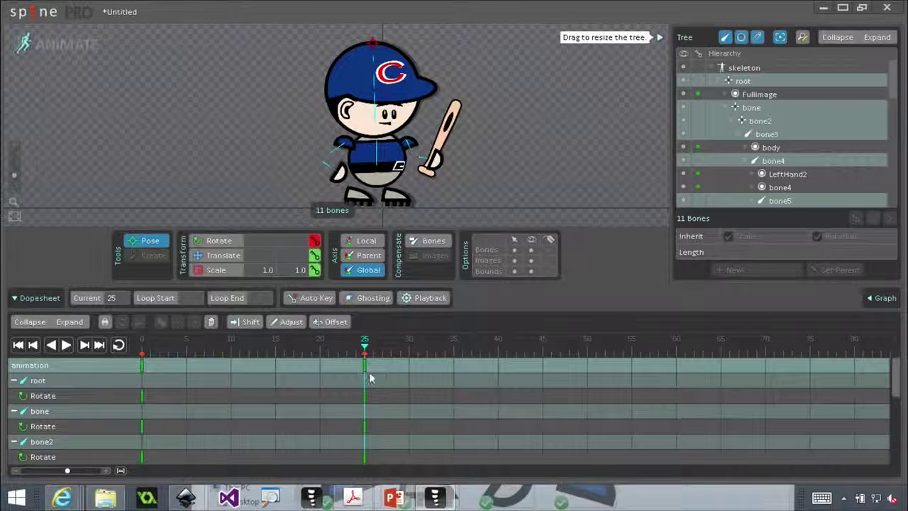
left_click(186, 351)
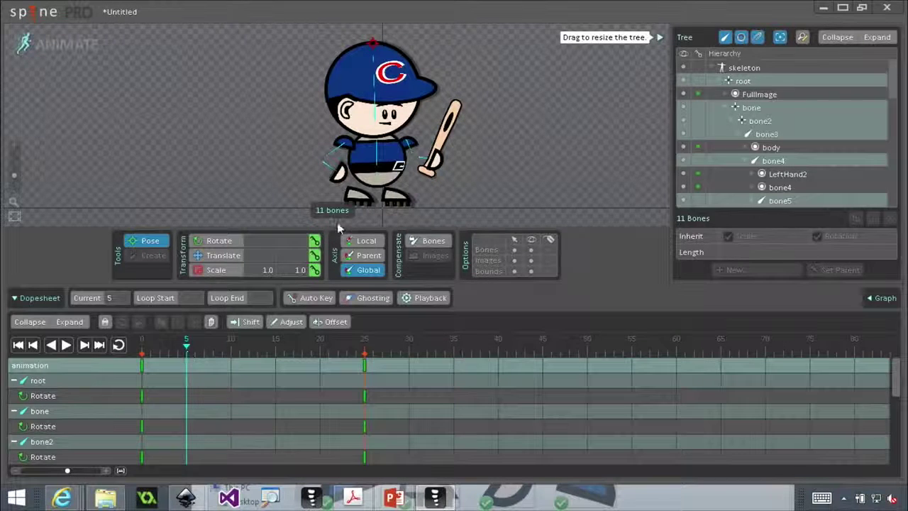
- At frame 5, raise bone4 upright, rotate bone6 further, shift bone8, and reselect all 11 bones
left_click(407, 144)
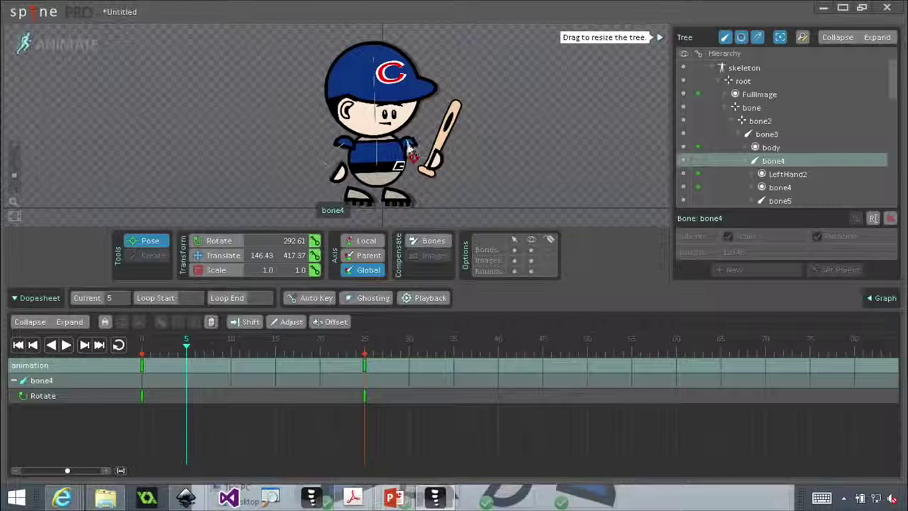
left_click(216, 241)
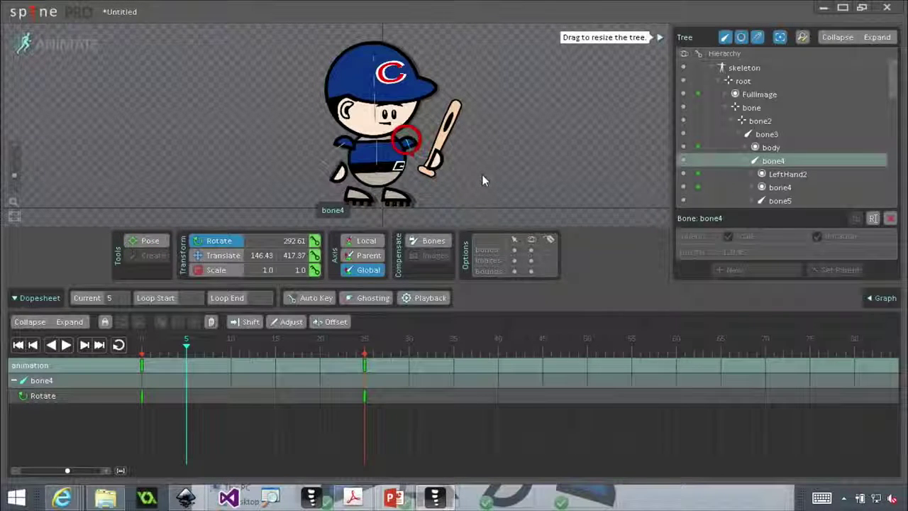
left_click_drag(481, 174, 497, 135)
left_click(343, 146)
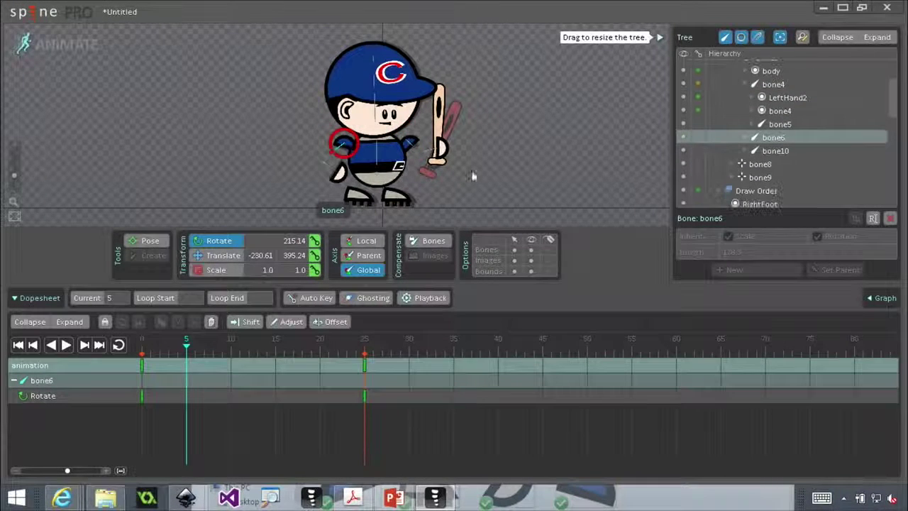
left_click_drag(473, 176, 537, 132)
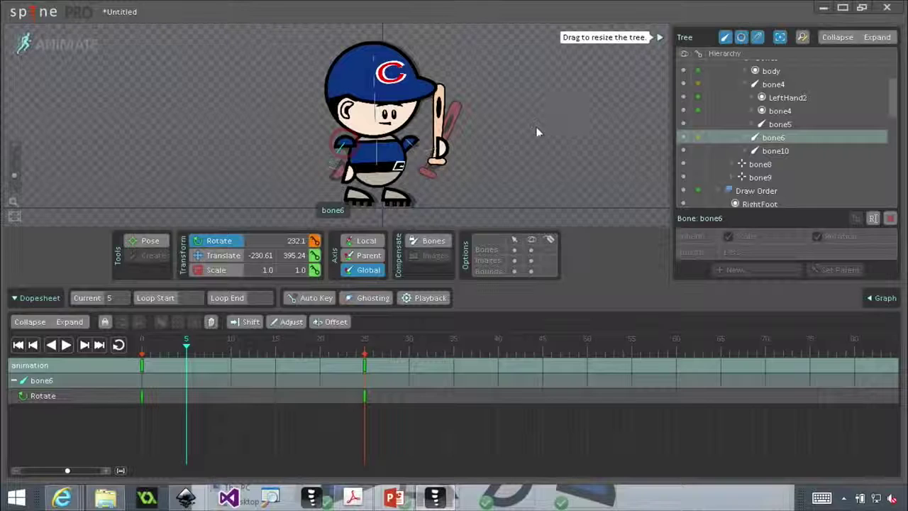
left_click(360, 200)
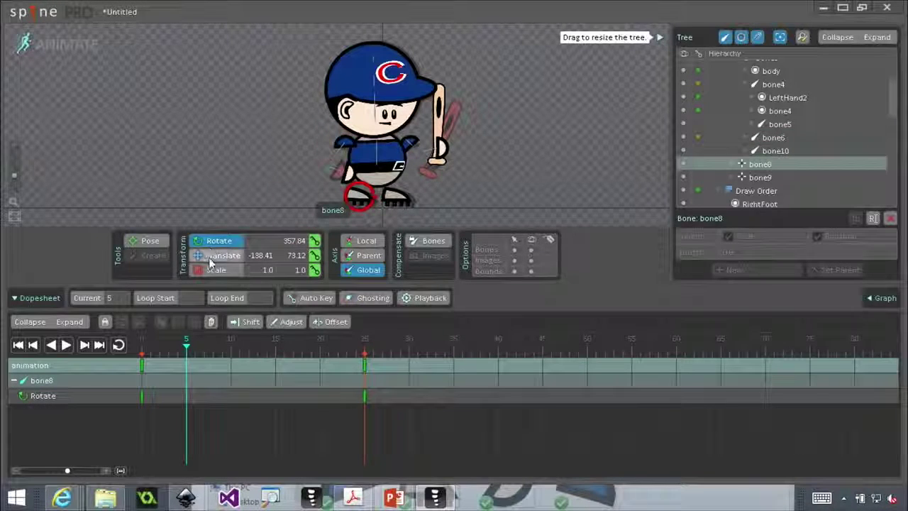
left_click(220, 256)
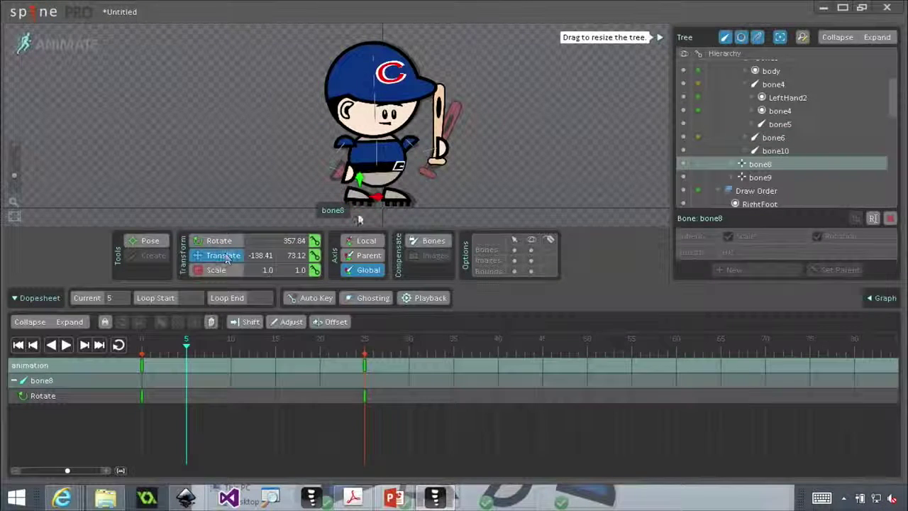
mouse_move(360, 200)
left_mouse_down()
mouse_move(379, 187)
mouse_move(399, 205)
mouse_move(370, 202)
left_mouse_up()
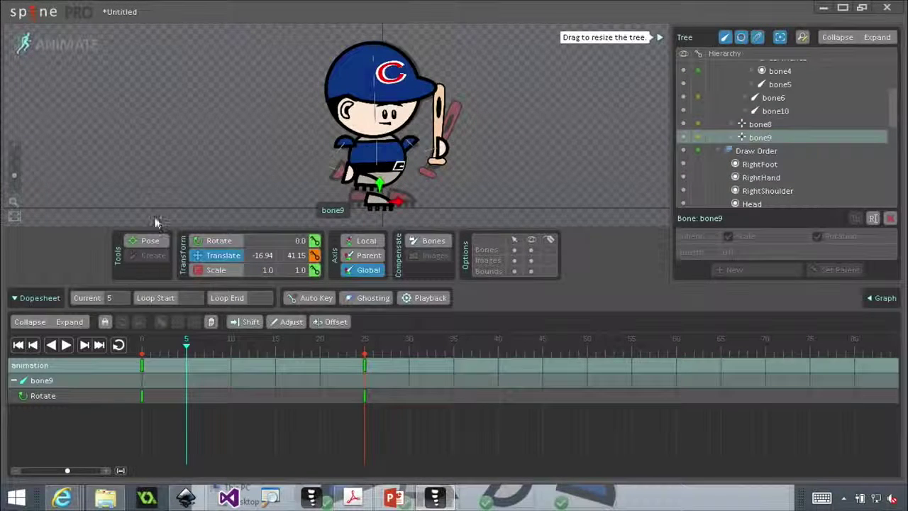
left_click(149, 243)
left_click_drag(282, 27, 500, 218)
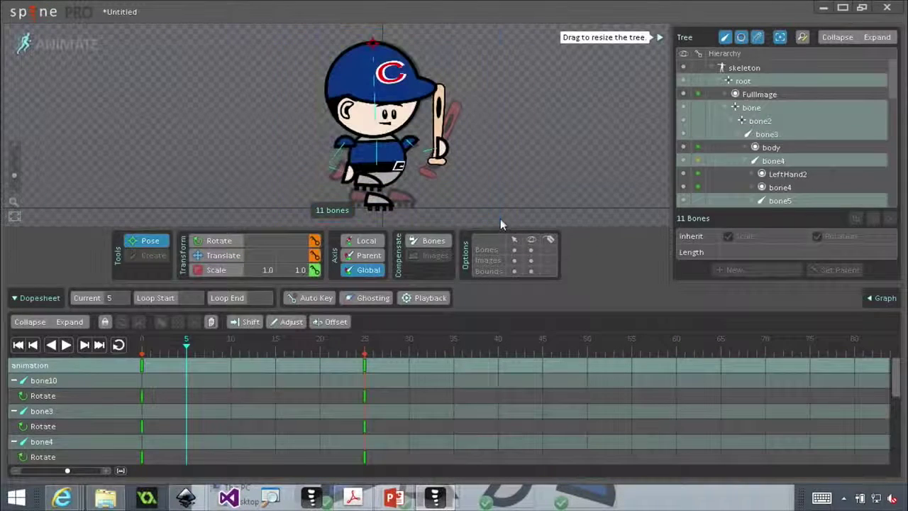
- Key rotation and translation of all bones at frame 5, then go to frame 10
left_click(315, 241)
left_click(315, 256)
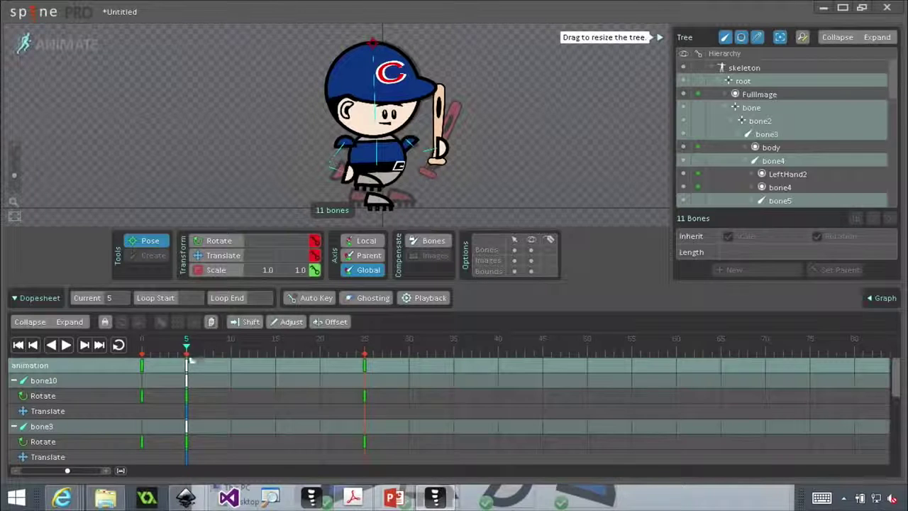
left_click(232, 346)
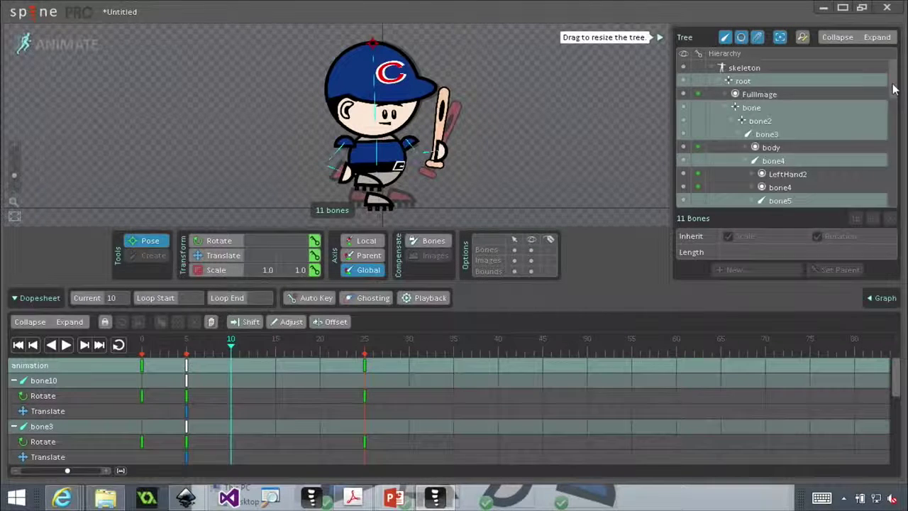
scroll(896, 119, "down", 3)
left_click_drag(896, 119, 894, 161)
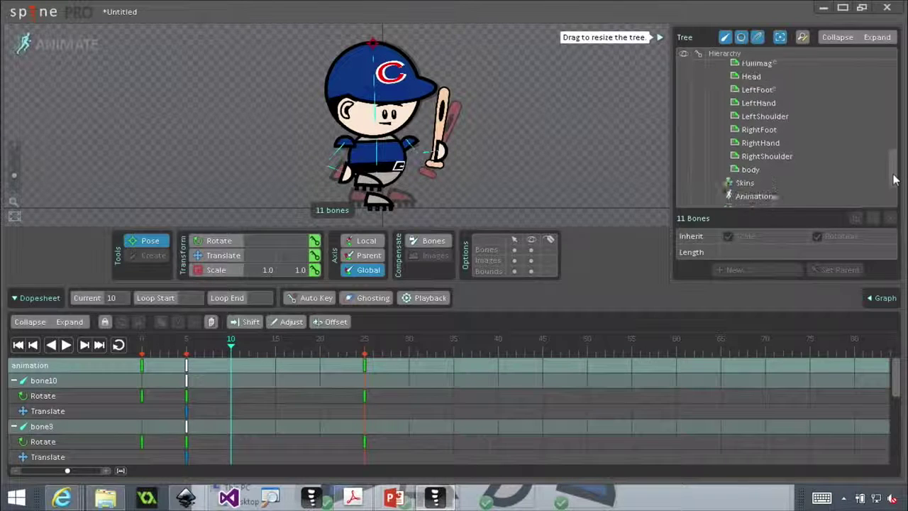
left_click_drag(894, 192, 905, 166)
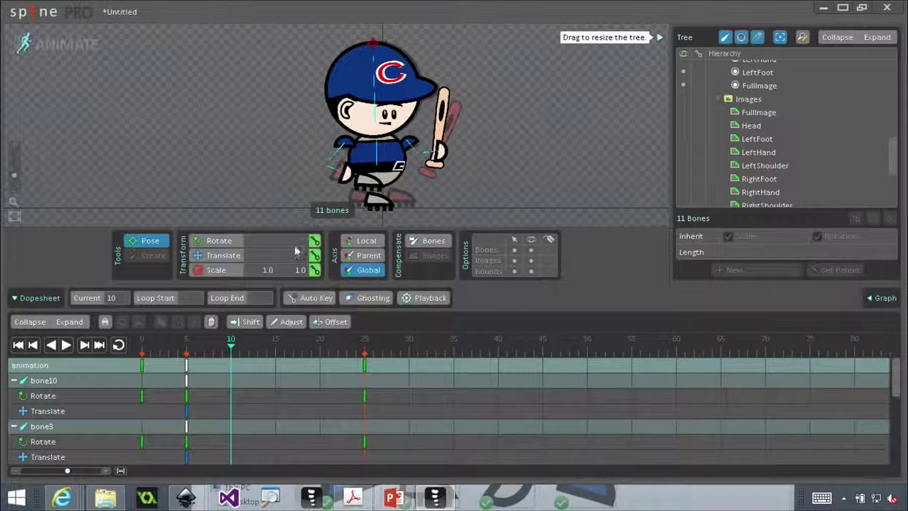
- At frame 10, swing bone4 down, rotate bone6, shift bone8 right and bone9 left
left_click(409, 149)
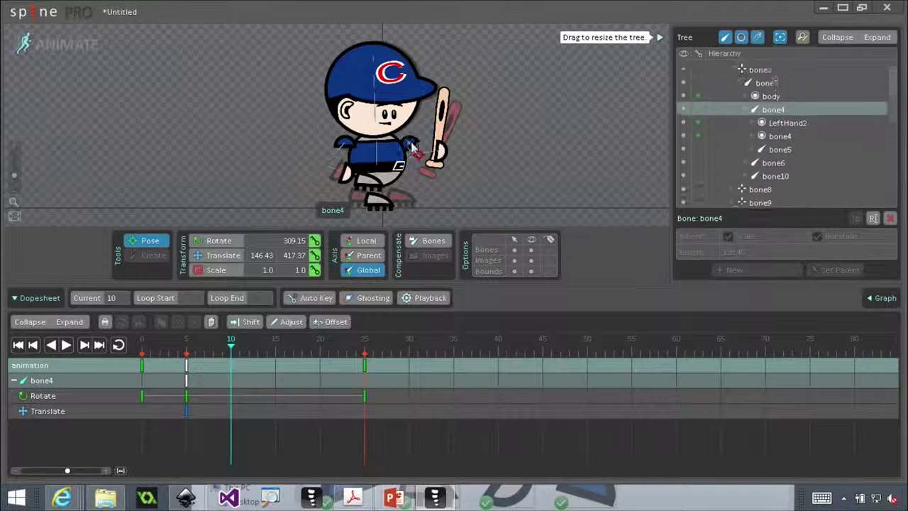
left_click(217, 241)
left_click_drag(484, 176, 482, 98)
left_click(342, 145)
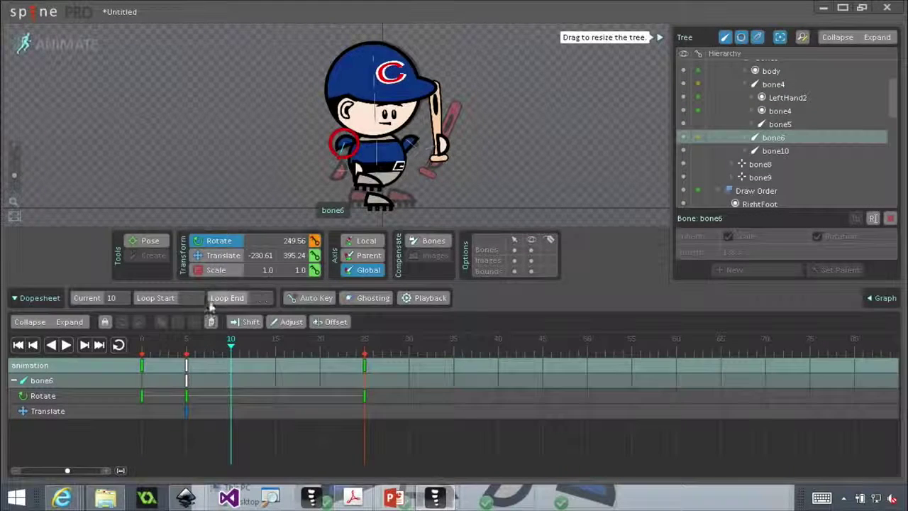
left_click(215, 255)
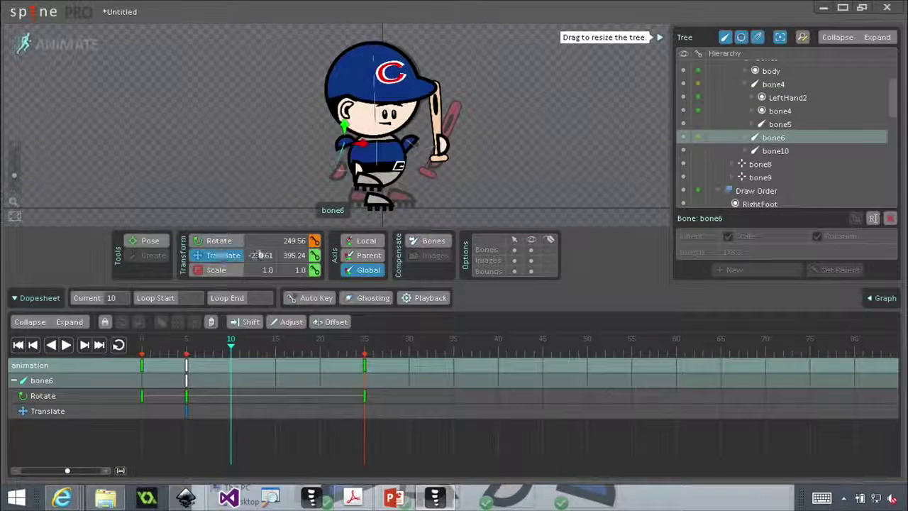
left_click(371, 182)
left_click_drag(384, 183, 390, 184)
left_click(382, 205)
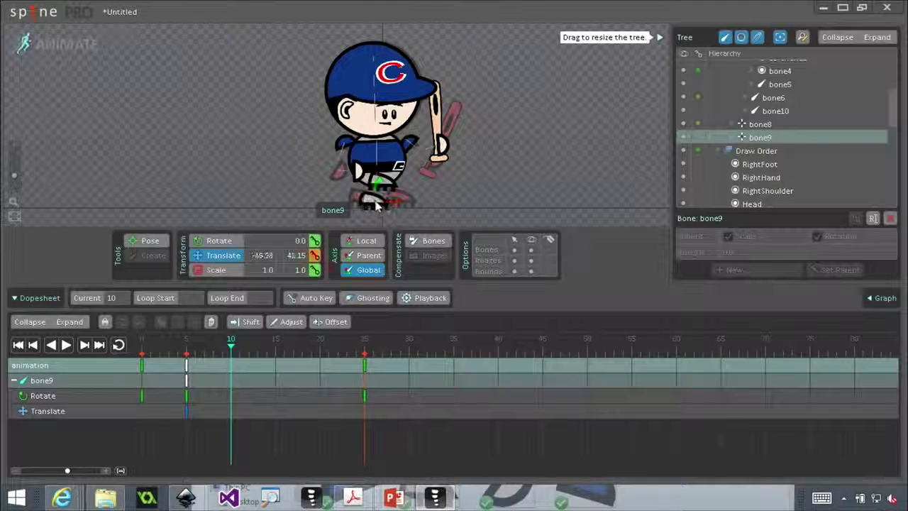
left_click_drag(378, 204, 367, 201)
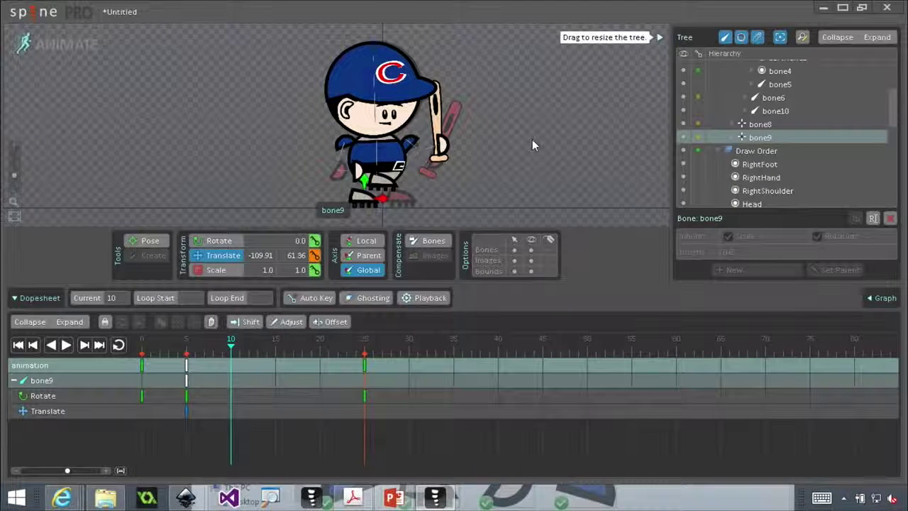
- Select all 11 Cubs bones and key their translation at frame 10
left_click(154, 246)
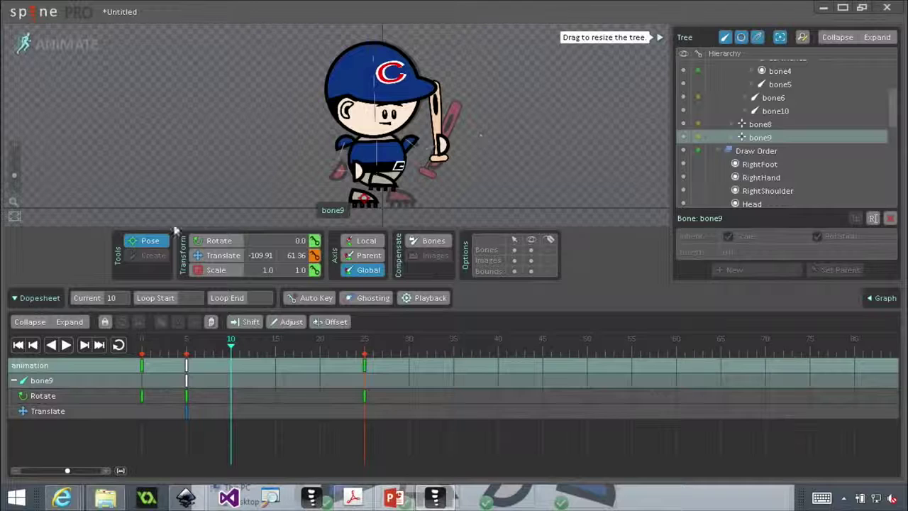
left_click_drag(295, 39, 477, 214)
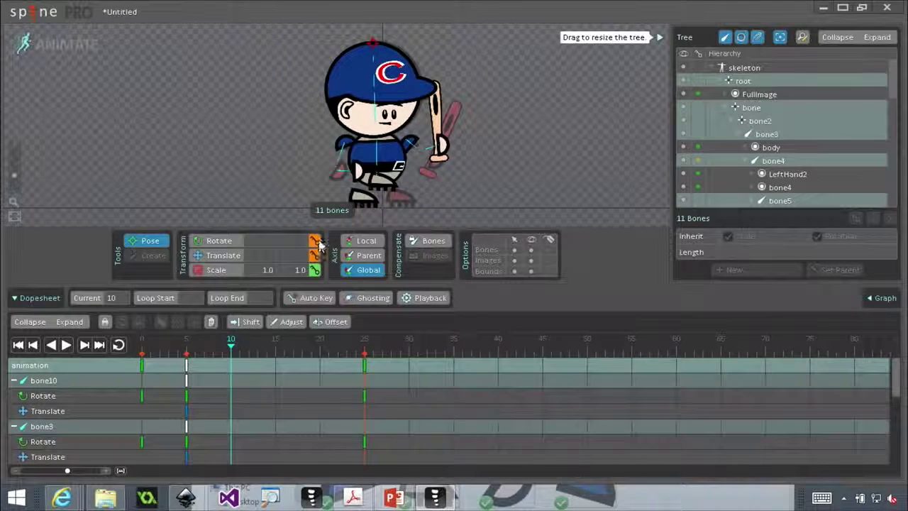
left_click(315, 256)
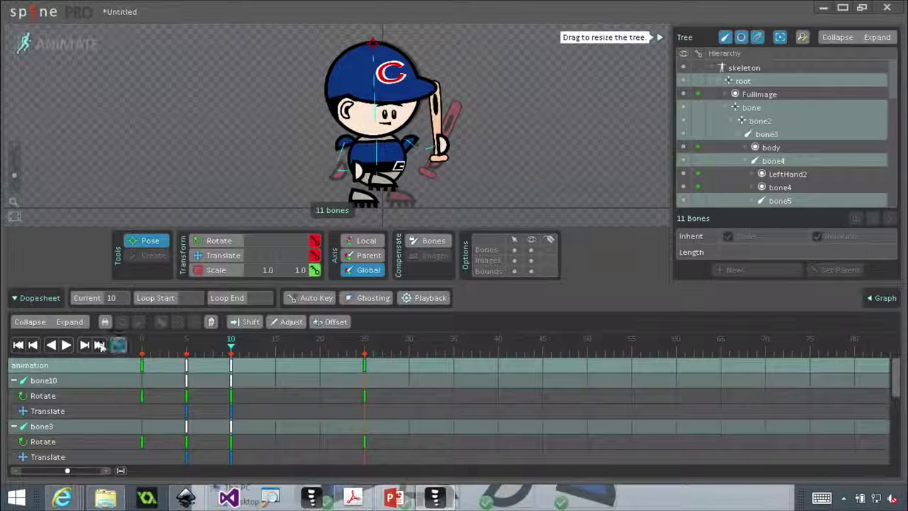
- Play the bat swing, then scrub frames 0 through about 13 to check the poses
left_click(66, 345)
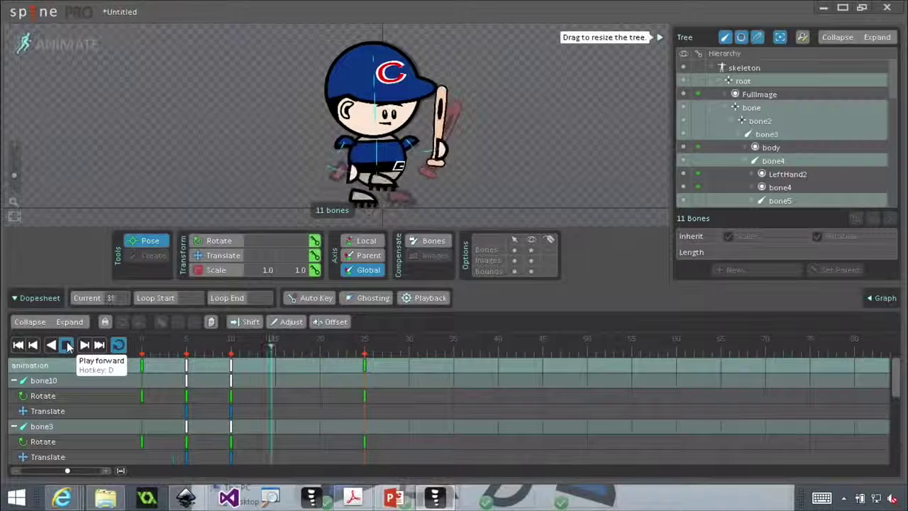
left_click(66, 345)
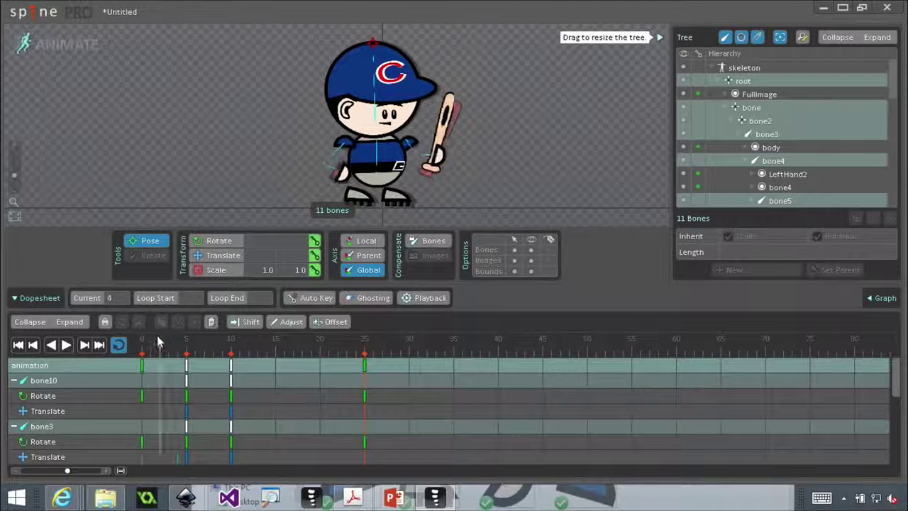
left_click_drag(160, 344, 142, 345)
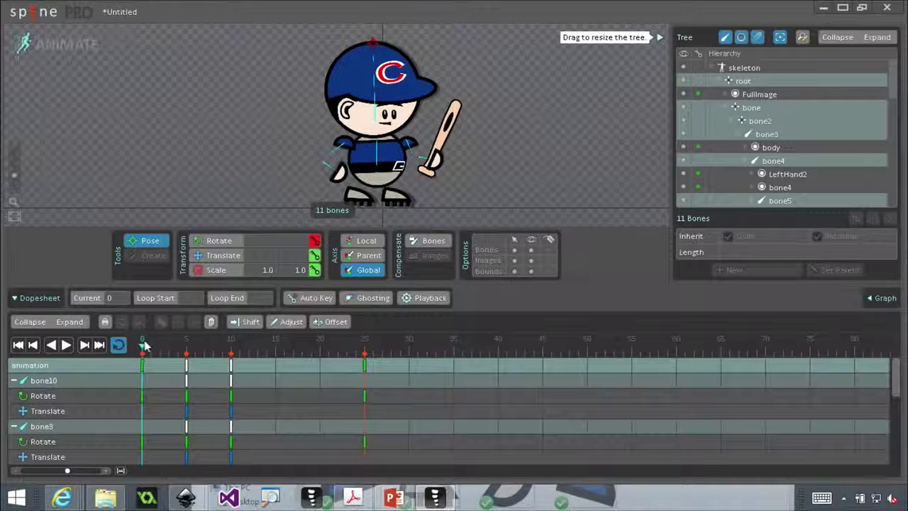
left_click_drag(144, 345, 161, 348)
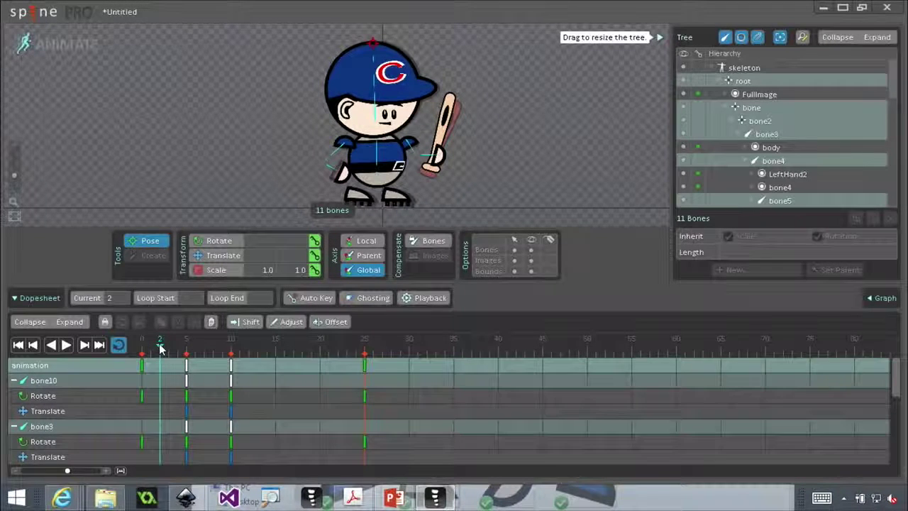
left_click_drag(162, 349, 249, 366)
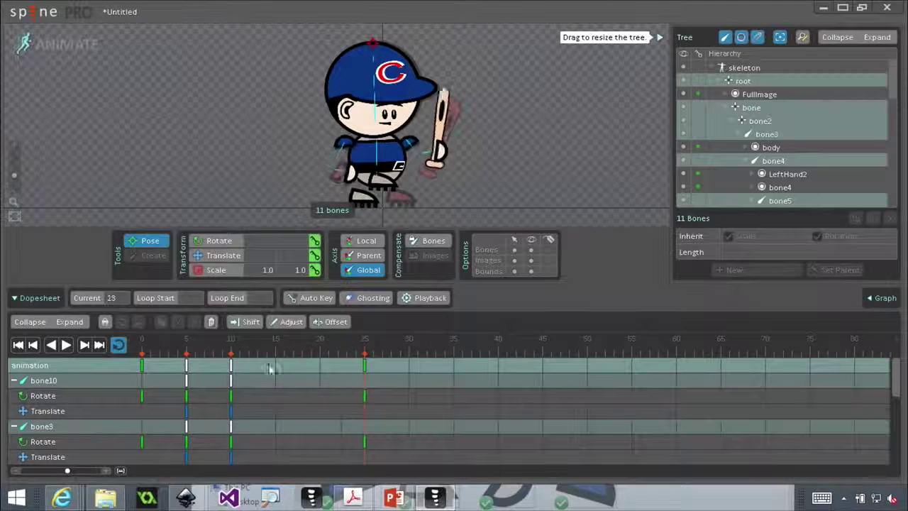
left_click(135, 358)
left_click_drag(135, 358, 287, 367)
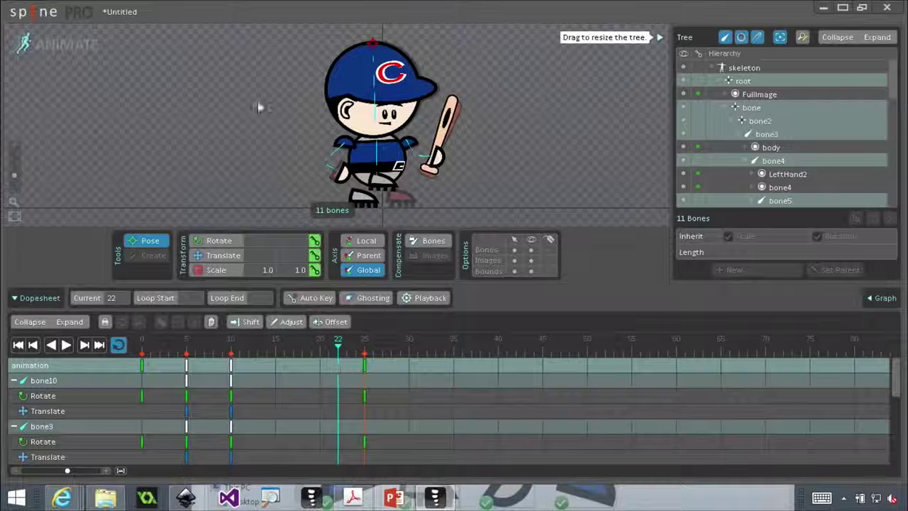
left_click(25, 18)
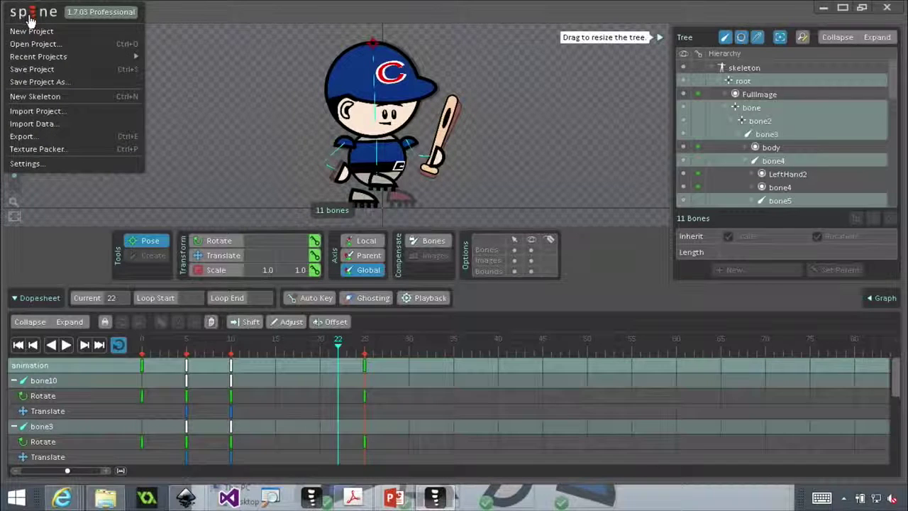
- Open the recent goblins project, saving the unsaved Cubs project as 'test' first
mouse_move(45, 59)
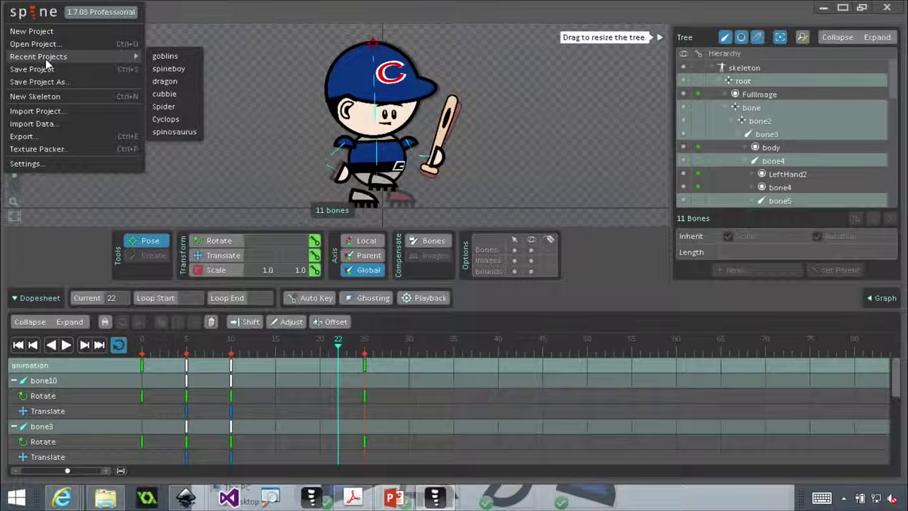
left_click(169, 59)
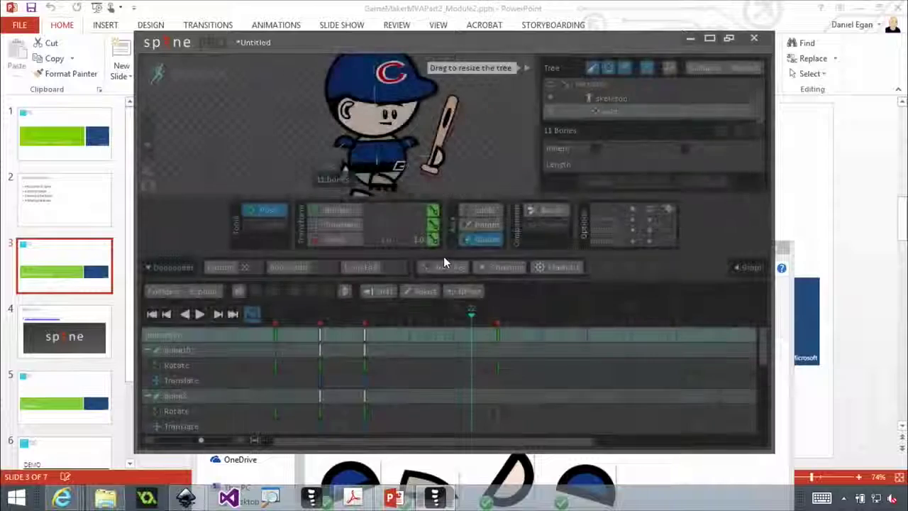
key("ctrl+s")
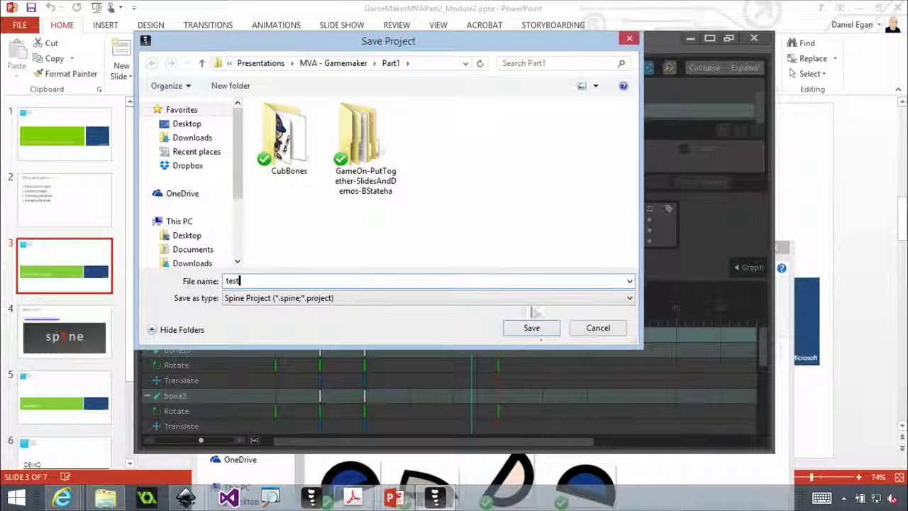
left_click(537, 331)
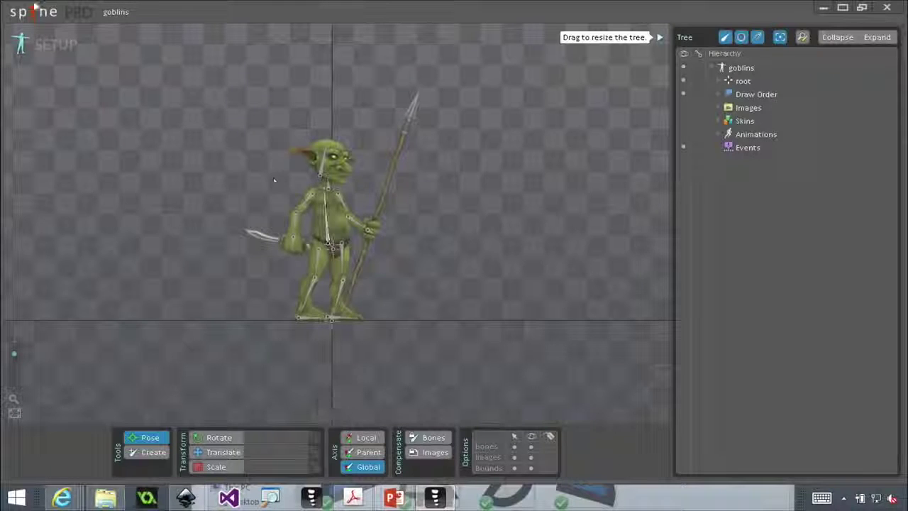
- Test-rotate the goblin's torso and right shoulder, undo it, and switch to Animate mode
left_click(328, 244)
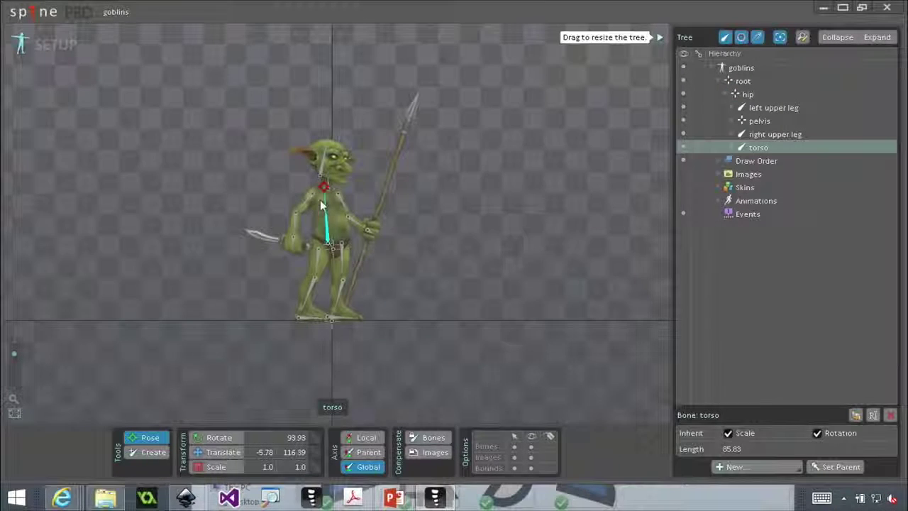
left_click(320, 202)
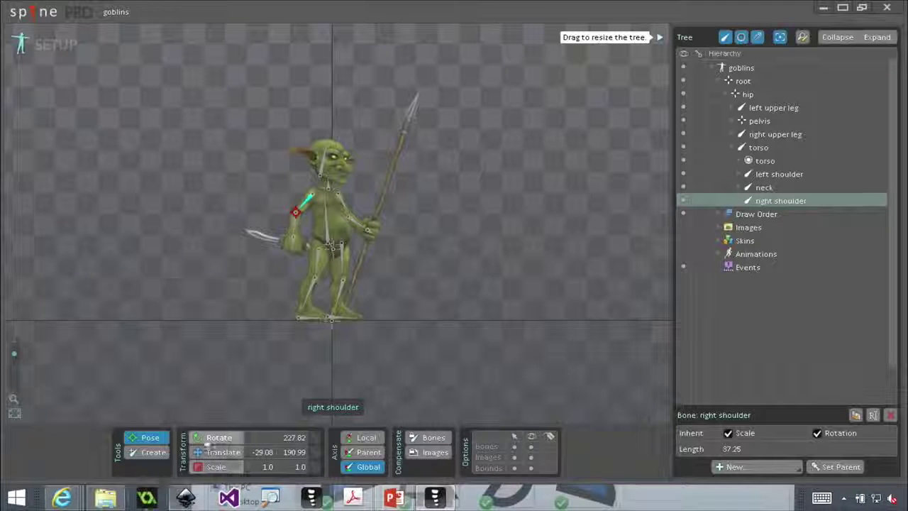
left_click(212, 437)
left_click_drag(489, 241, 436, 175)
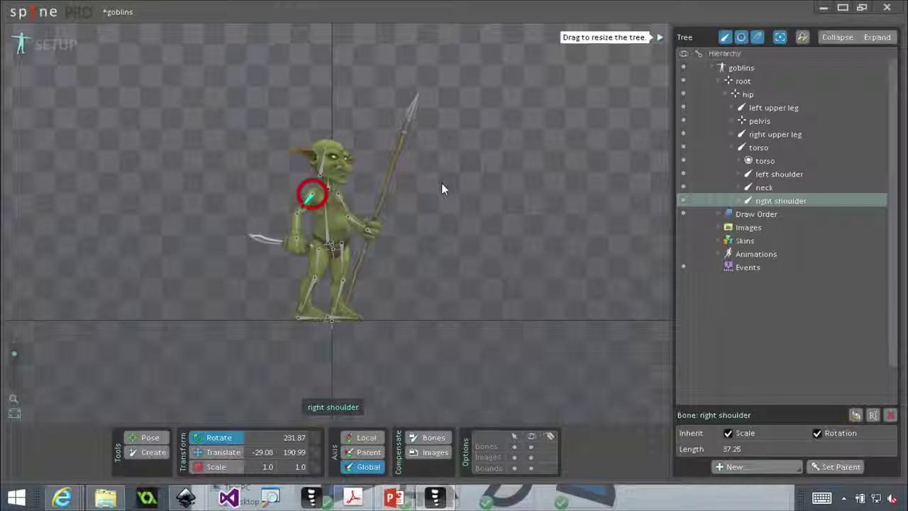
key("ctrl+s")
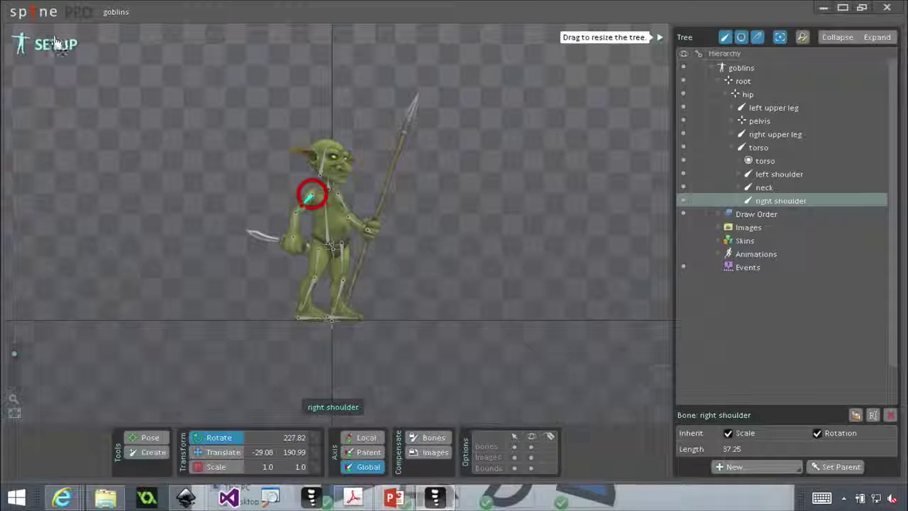
left_click(54, 43)
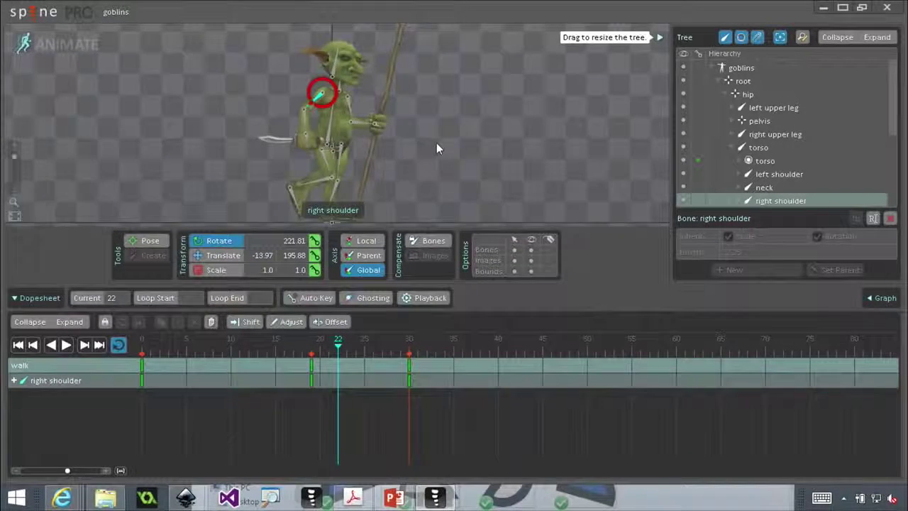
- Centre the goblin in the viewport and play its walk animation
scroll(432, 150, "down", 3)
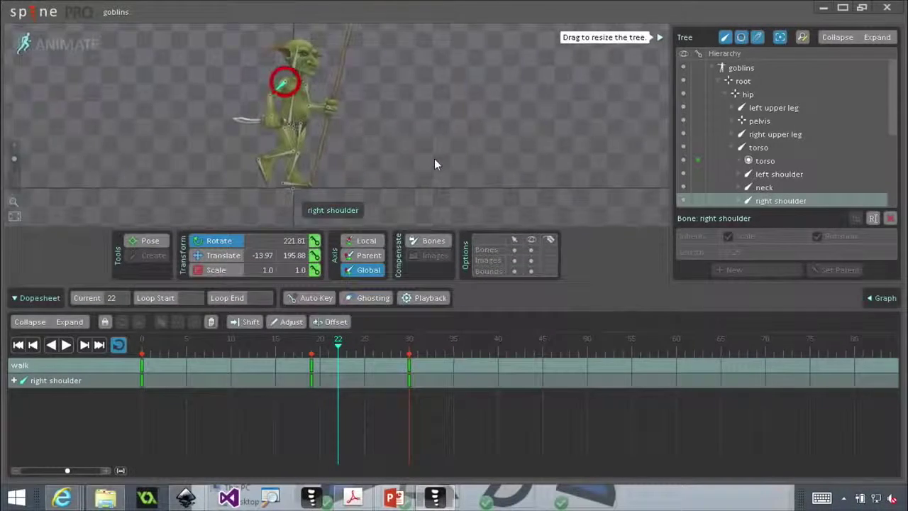
left_click_drag(590, 118, 648, 121)
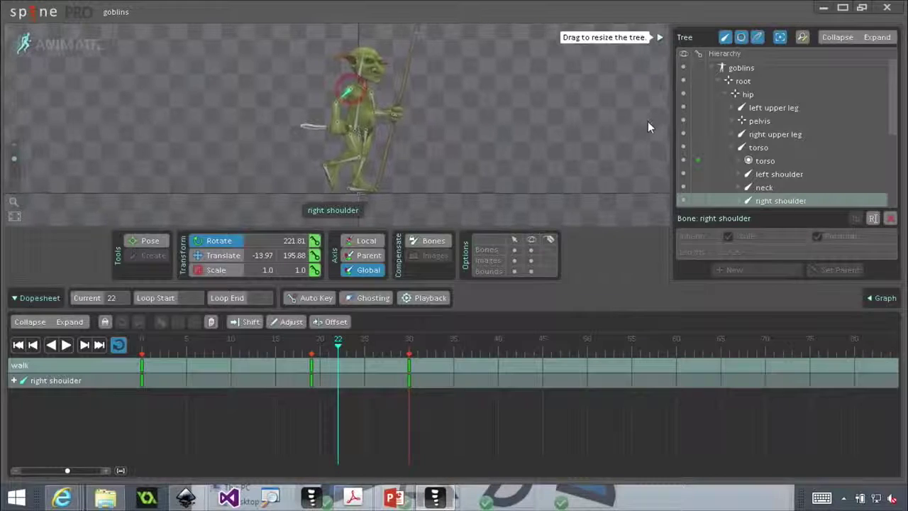
left_click(67, 345)
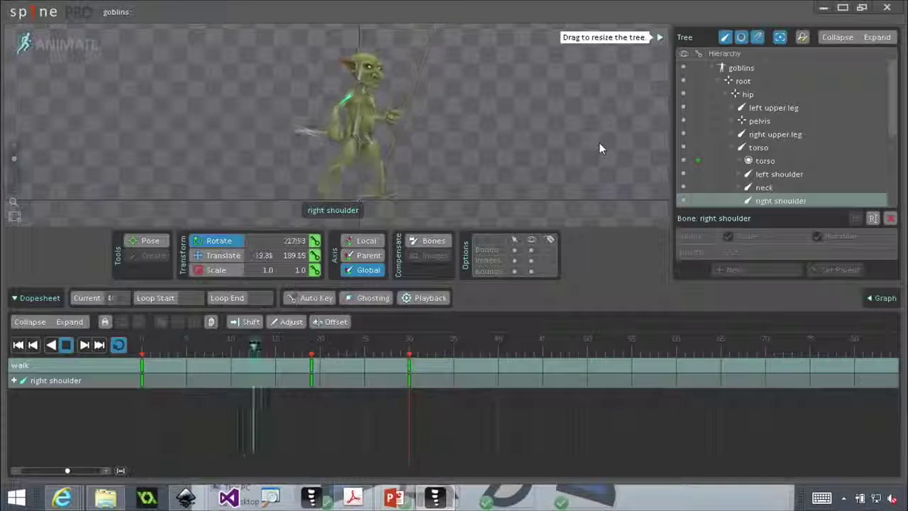
- Expand the Skins node in the Tree to list goblin and goblingirl
mouse_move(906, 3)
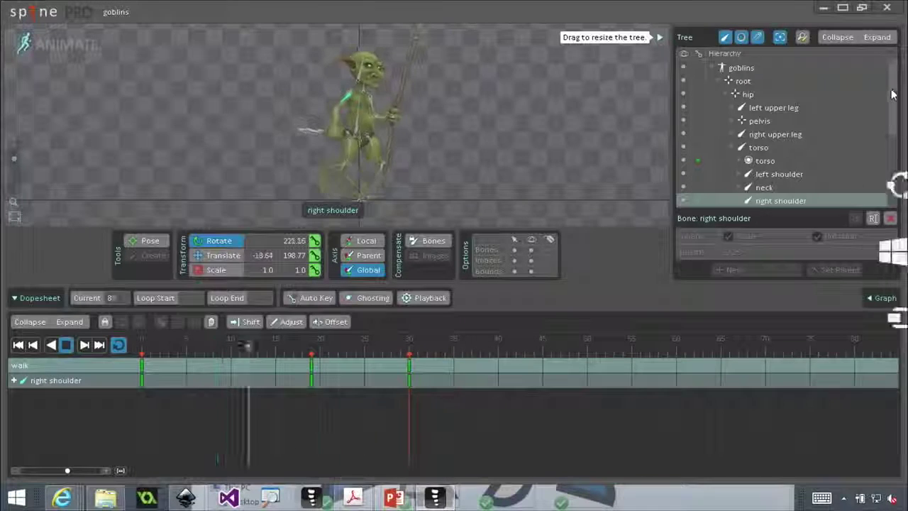
left_click_drag(894, 85, 892, 149)
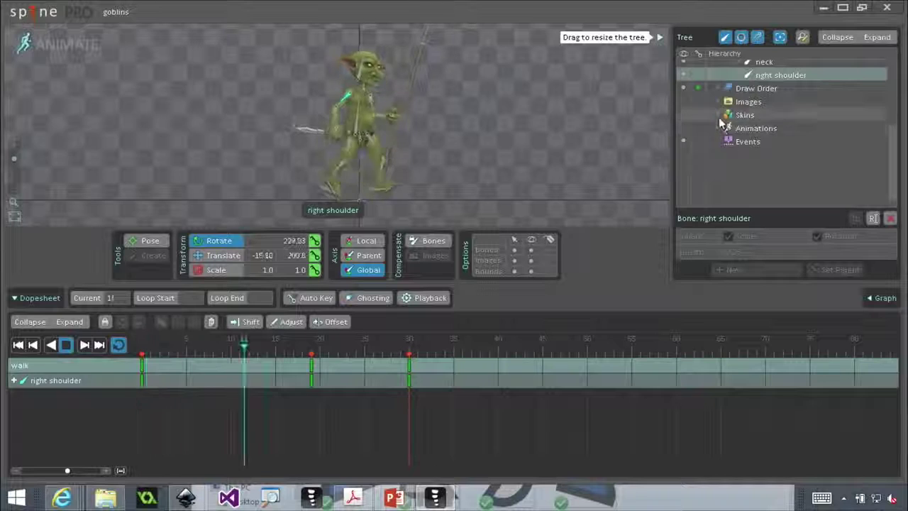
left_click(719, 116)
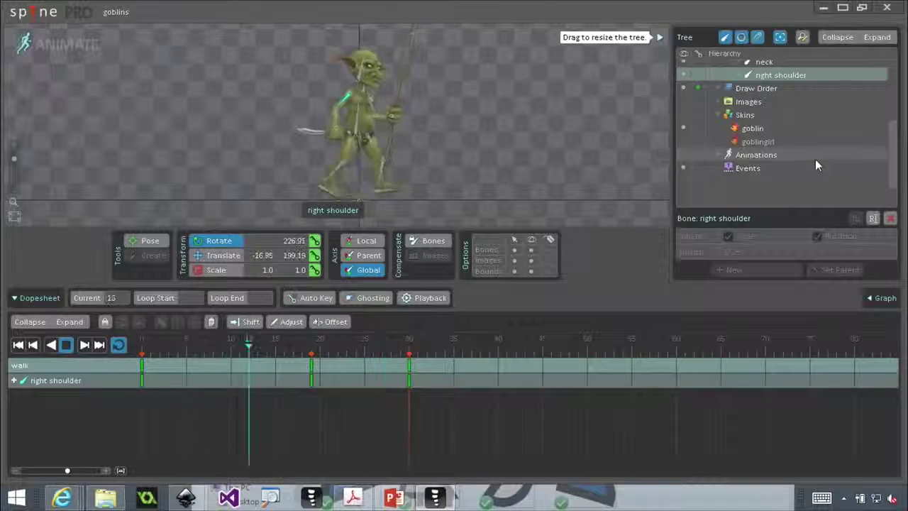
- Apply the goblingirl skin, then return to Setup mode and select the head bone
left_click(762, 142)
double_click(762, 142)
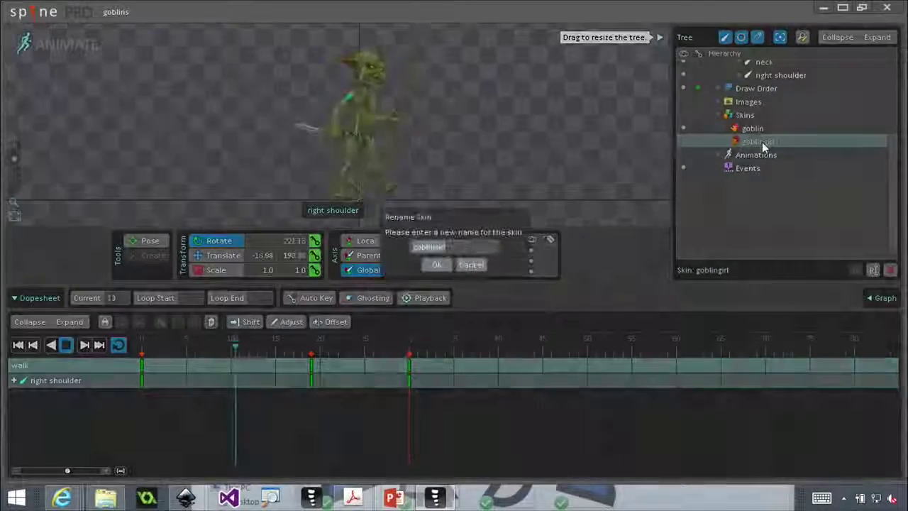
left_click(472, 265)
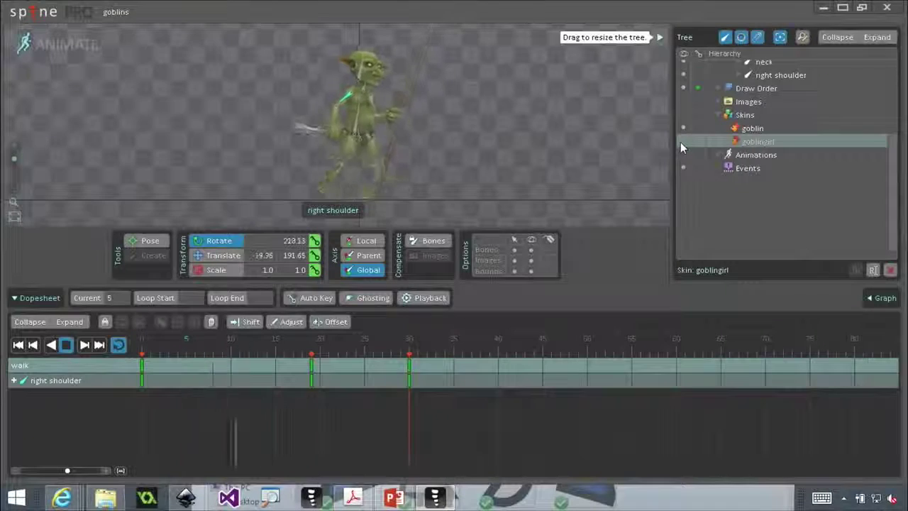
left_click(683, 142)
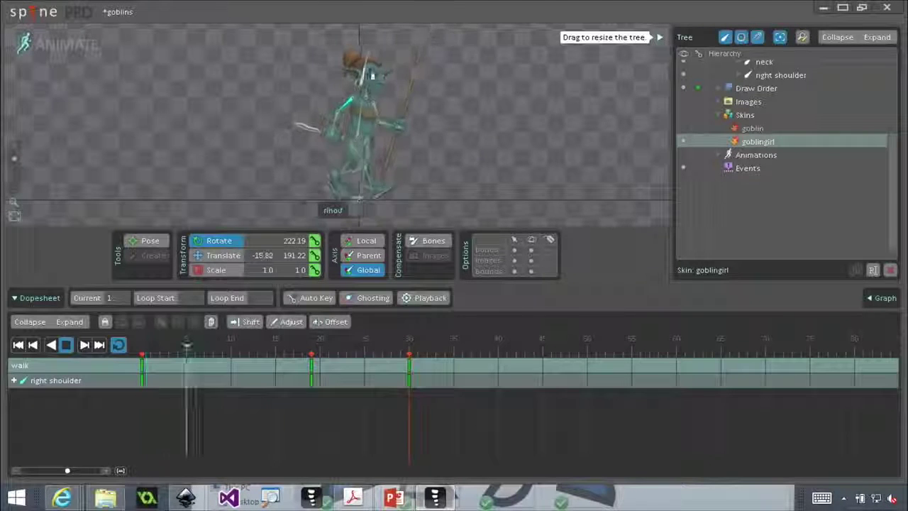
left_click(60, 44)
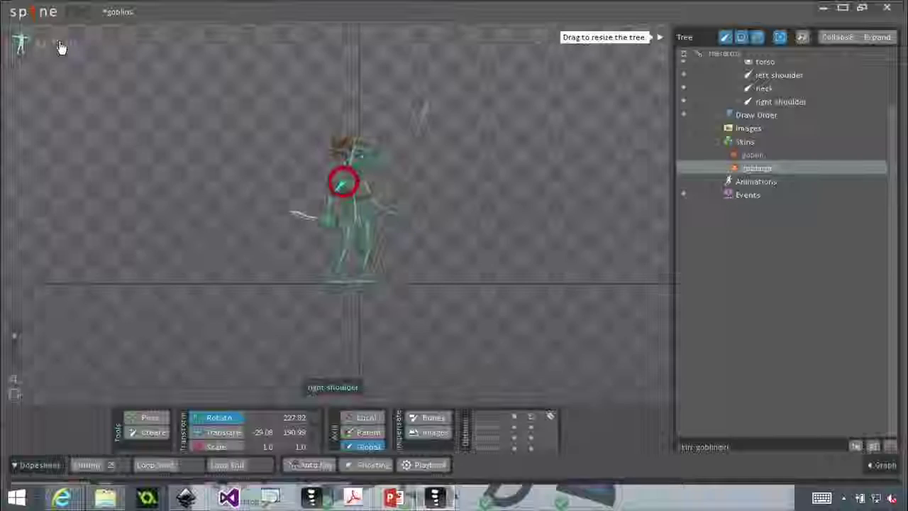
left_click(353, 183)
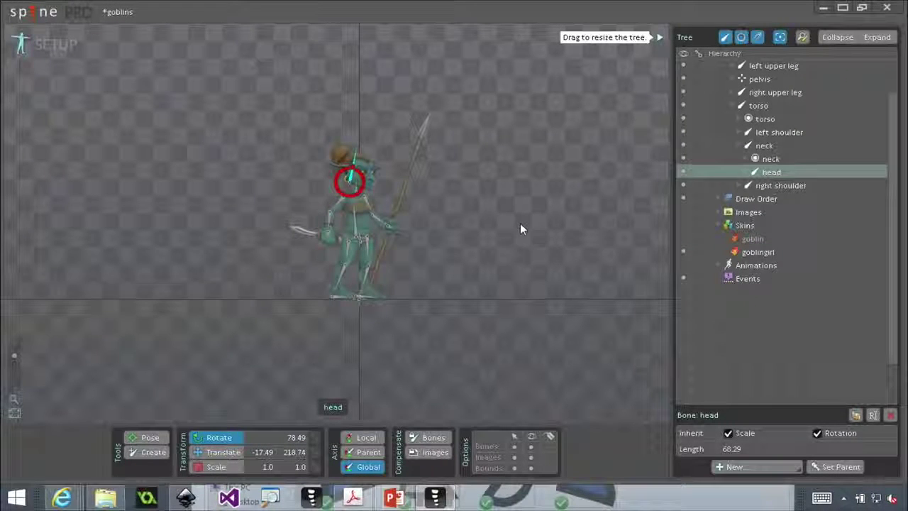